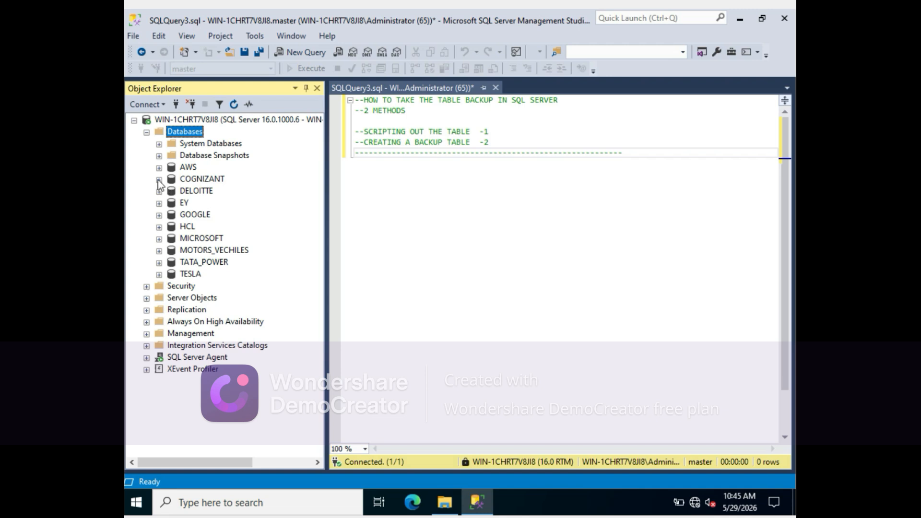
Expand the COGNIZANT database's tables and start the Generate Scripts wizard for that database.
{"action": "left_click", "coordinate": [159, 180]}
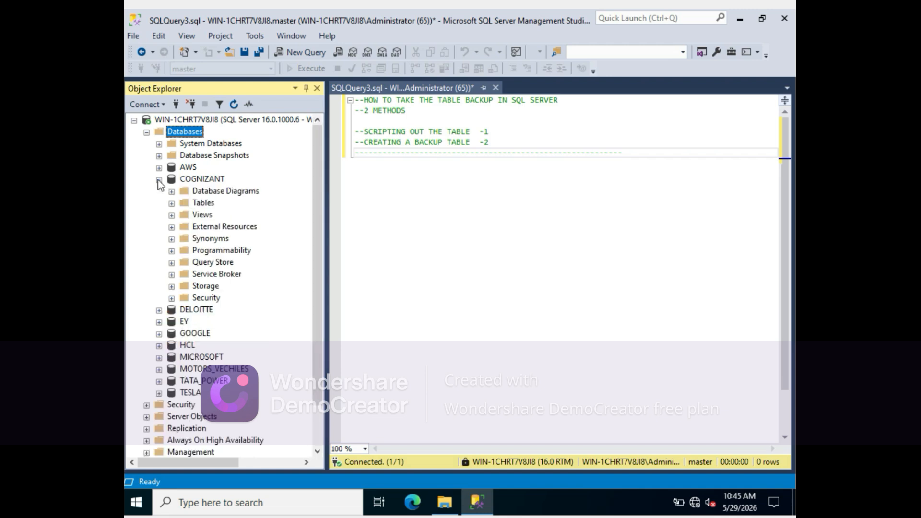
{"action": "left_click", "coordinate": [171, 204]}
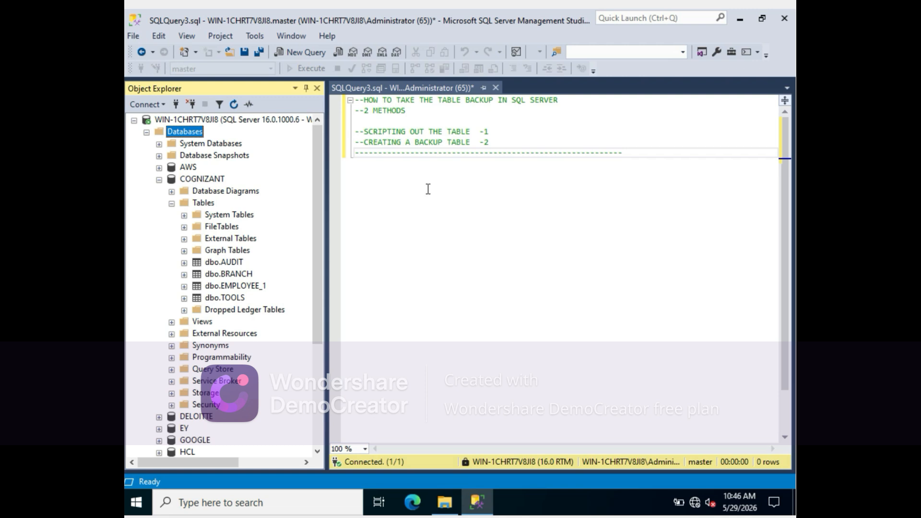
{"action": "left_click", "coordinate": [194, 182]}
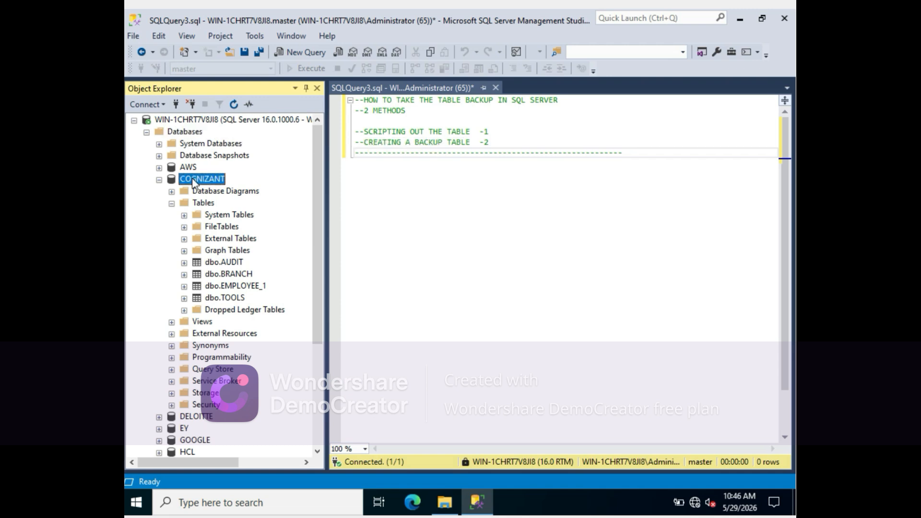
{"action": "right_click", "coordinate": [194, 183]}
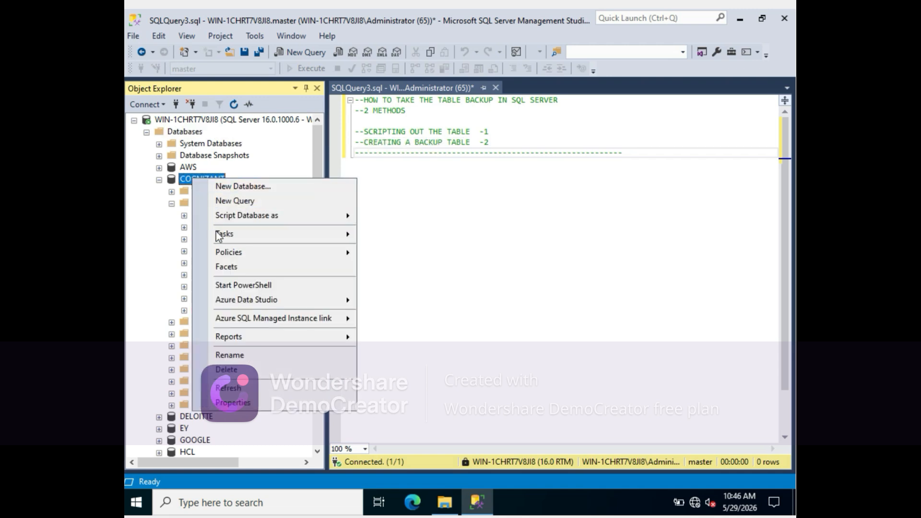
{"action": "mouse_move", "coordinate": [312, 238]}
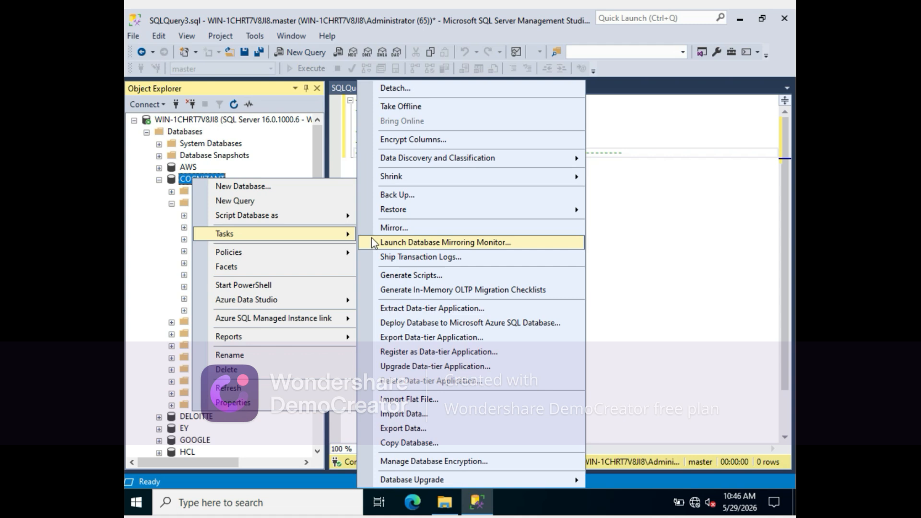
{"action": "left_click", "coordinate": [396, 276]}
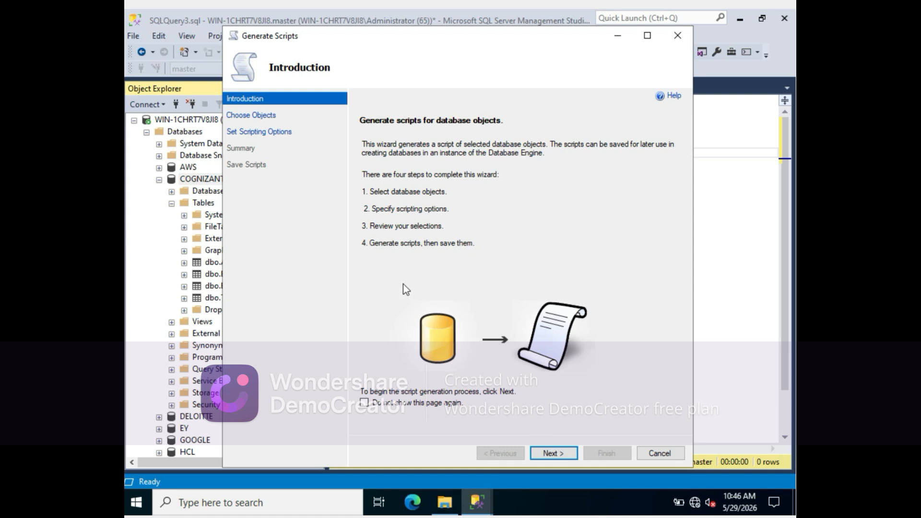
Choose to script specific database objects, include only the dbo.BRANCH table, and continue to the scripting options.
{"action": "left_click", "coordinate": [548, 456]}
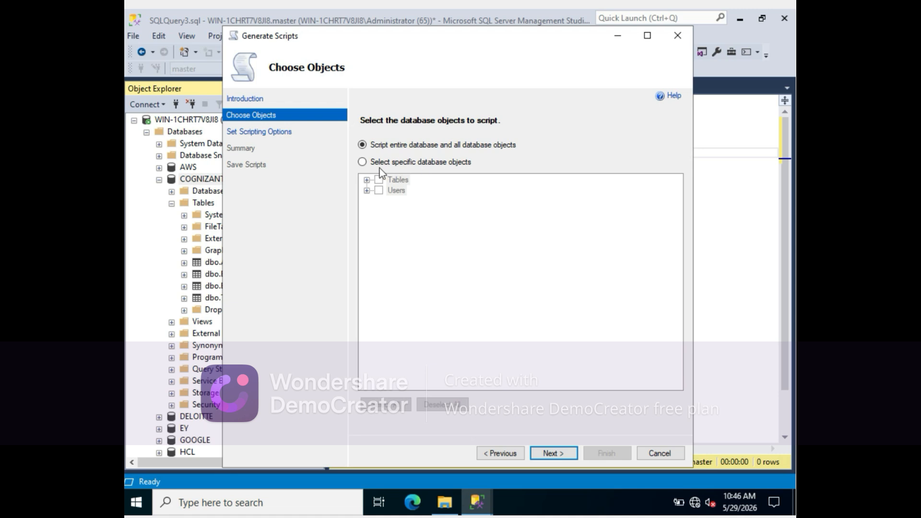
{"action": "left_click", "coordinate": [362, 162]}
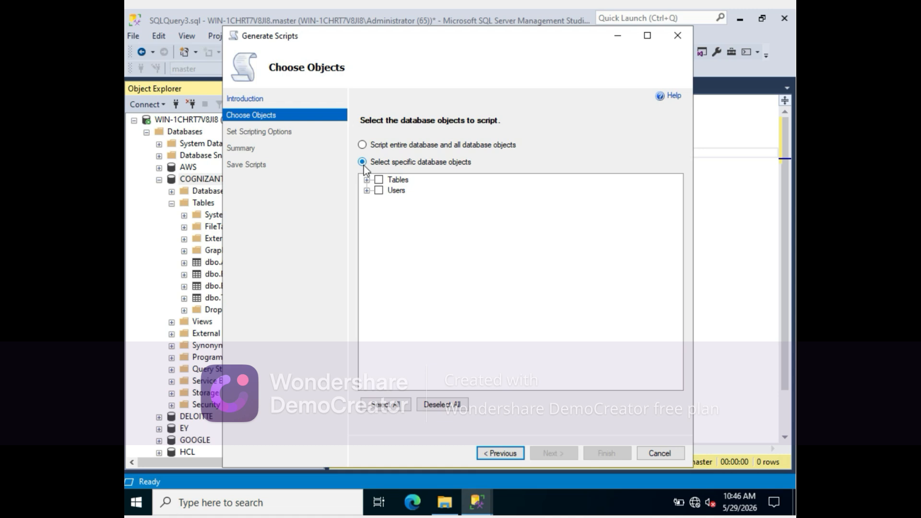
{"action": "left_click", "coordinate": [366, 180]}
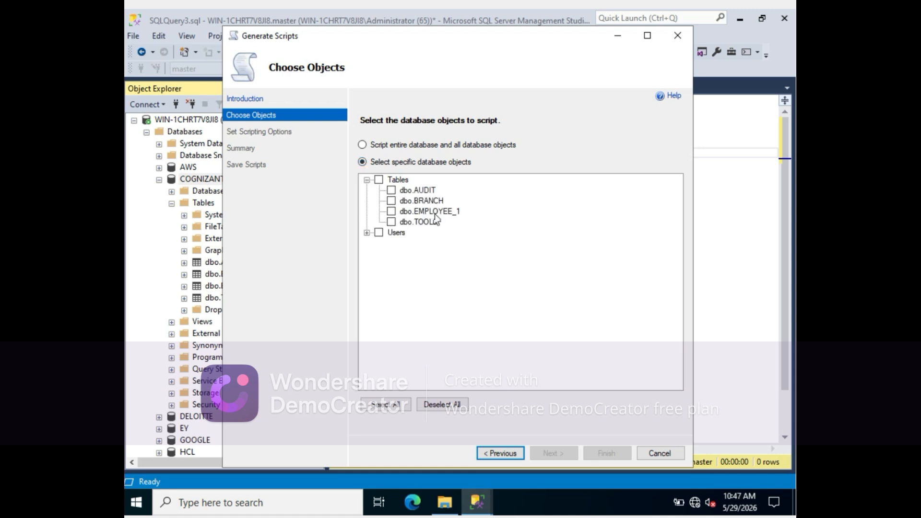
{"action": "left_click", "coordinate": [391, 201]}
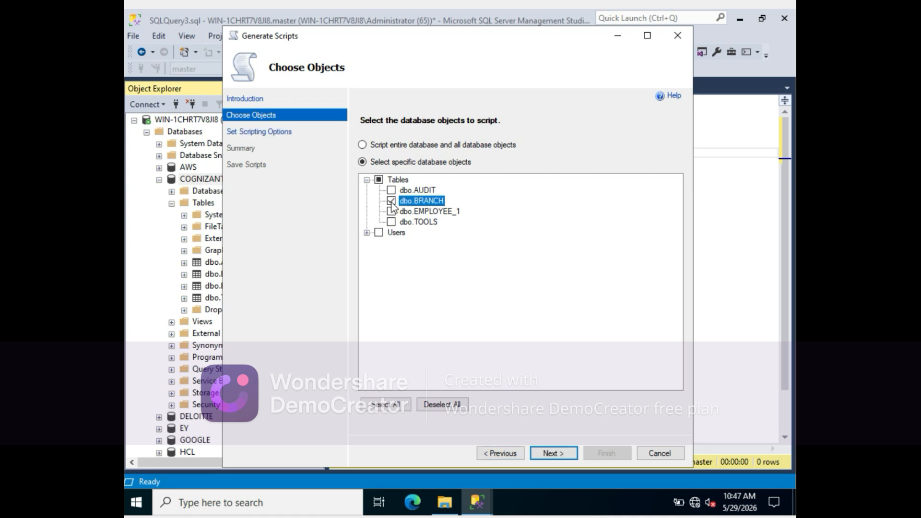
{"action": "left_click", "coordinate": [367, 233]}
{"action": "left_click", "coordinate": [366, 233]}
{"action": "left_click", "coordinate": [551, 452]}
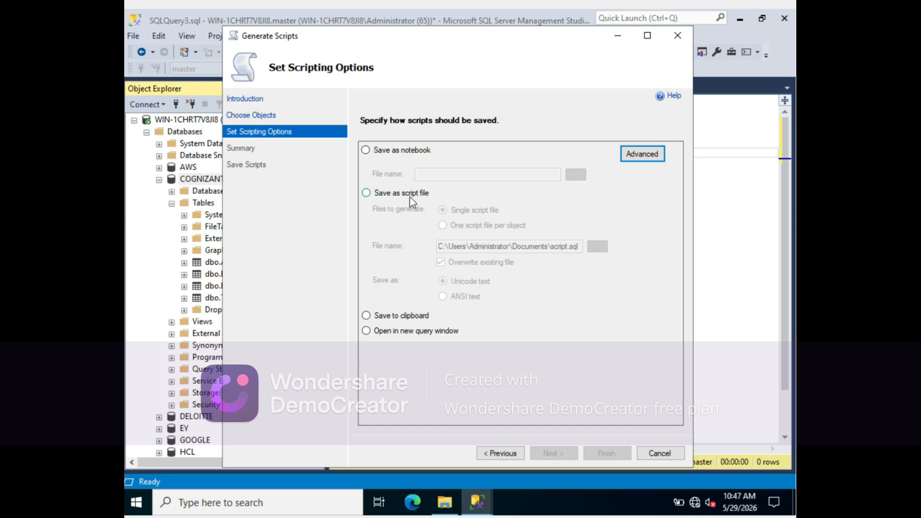
Choose to save the output as a script file and browse to the E:\MSSQL\Backup folder for its location.
{"action": "left_click", "coordinate": [366, 194]}
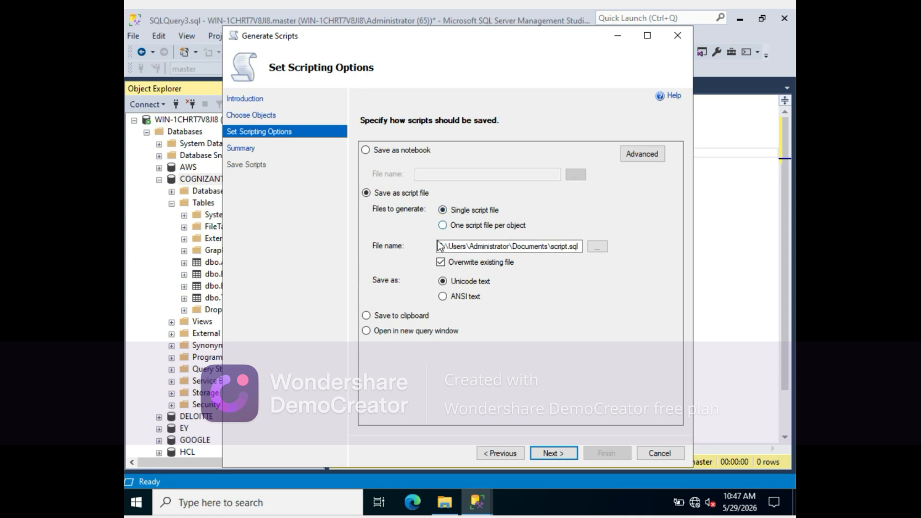
{"action": "left_click", "coordinate": [598, 246]}
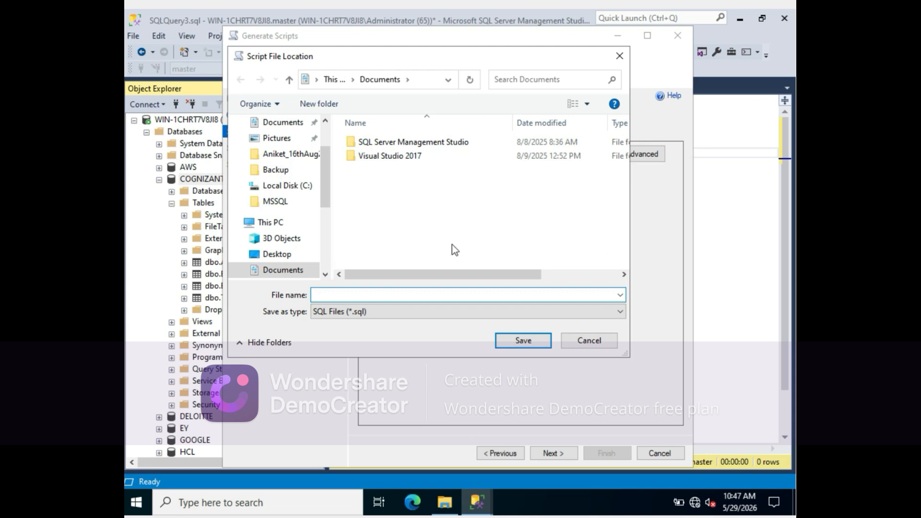
{"action": "left_click", "coordinate": [289, 221]}
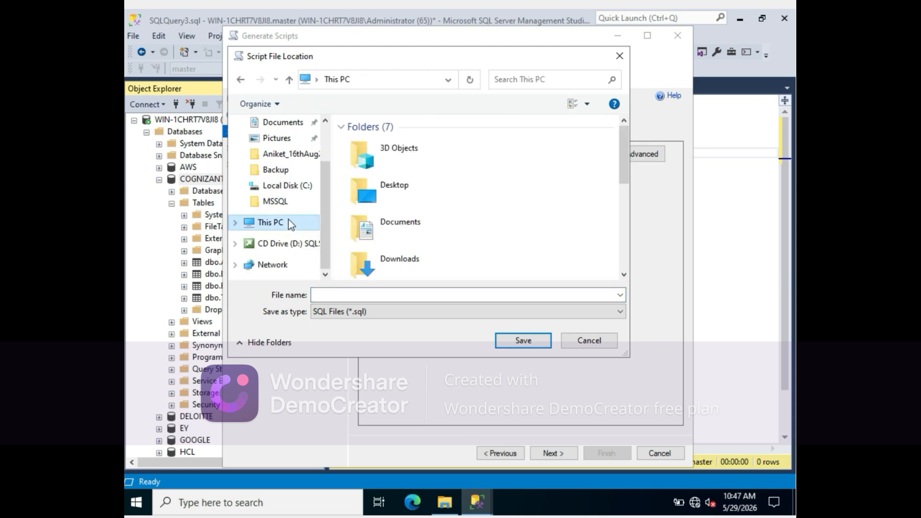
{"action": "scroll", "coordinate": [460, 243], "scroll_direction": "down", "scroll_amount": 5}
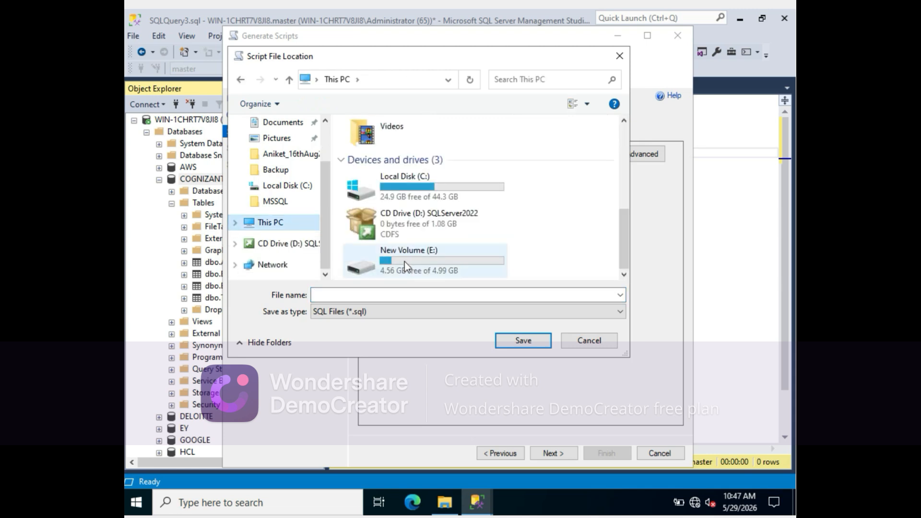
{"action": "left_click", "coordinate": [404, 261]}
{"action": "double_click", "coordinate": [404, 261]}
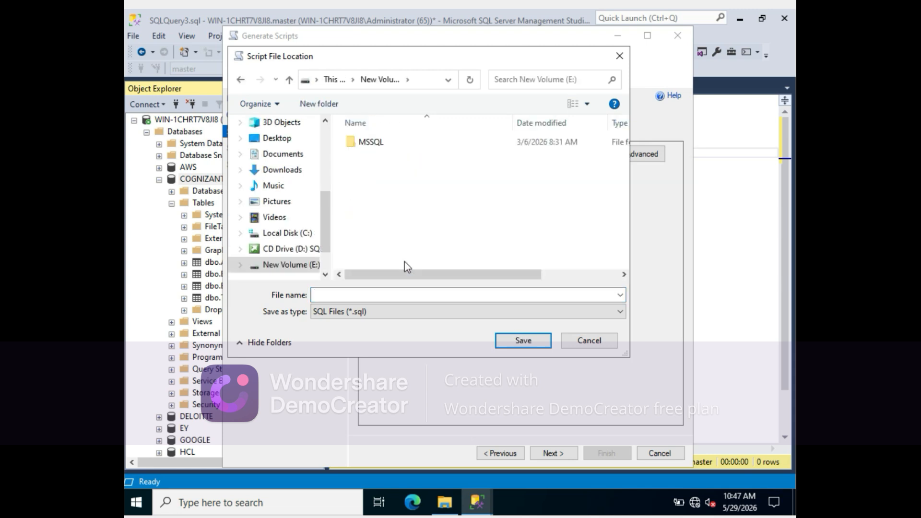
{"action": "left_click", "coordinate": [375, 142]}
{"action": "double_click", "coordinate": [375, 142]}
{"action": "left_click", "coordinate": [361, 142]}
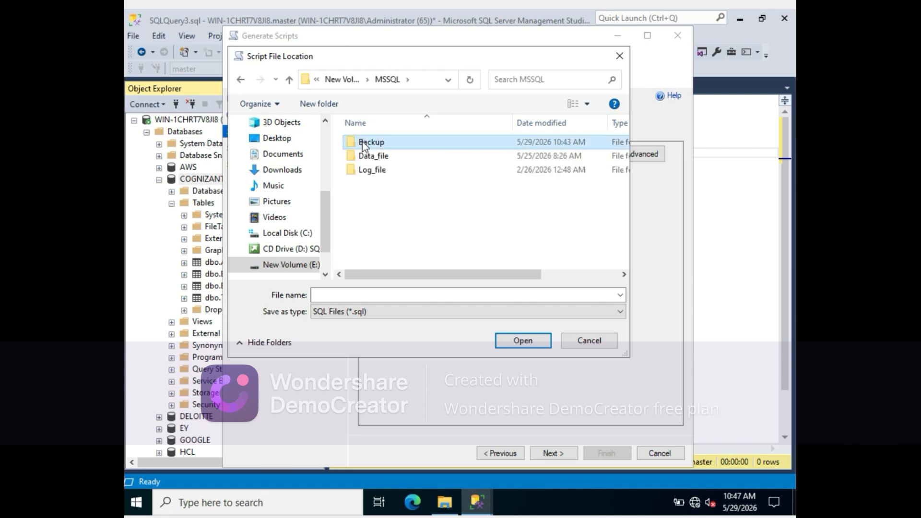
{"action": "double_click", "coordinate": [362, 142]}
Name the script file TableBackupTools and confirm its save location.
{"action": "left_click", "coordinate": [354, 295]}
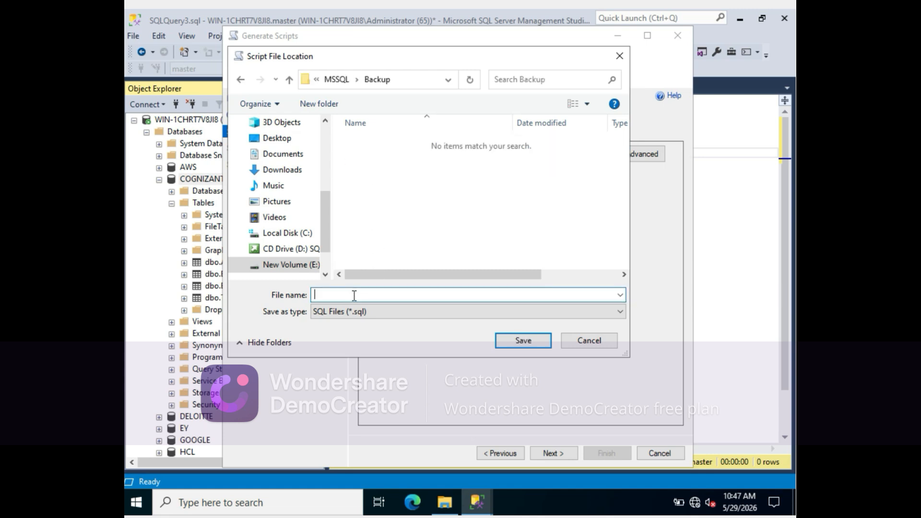
{"action": "type", "text": "TableBackupTools"}
{"action": "left_click", "coordinate": [528, 343]}
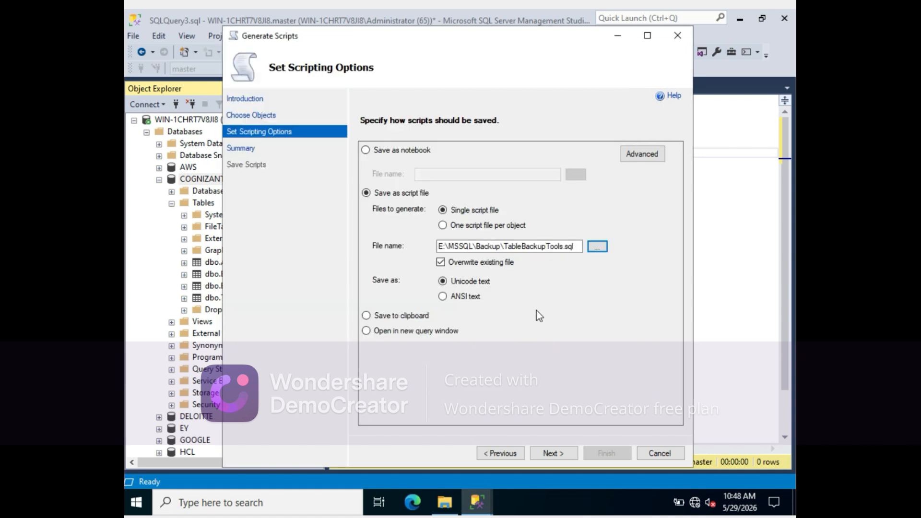
Set Types of data to script to Schema and data in the advanced scripting options.
{"action": "left_click", "coordinate": [640, 157]}
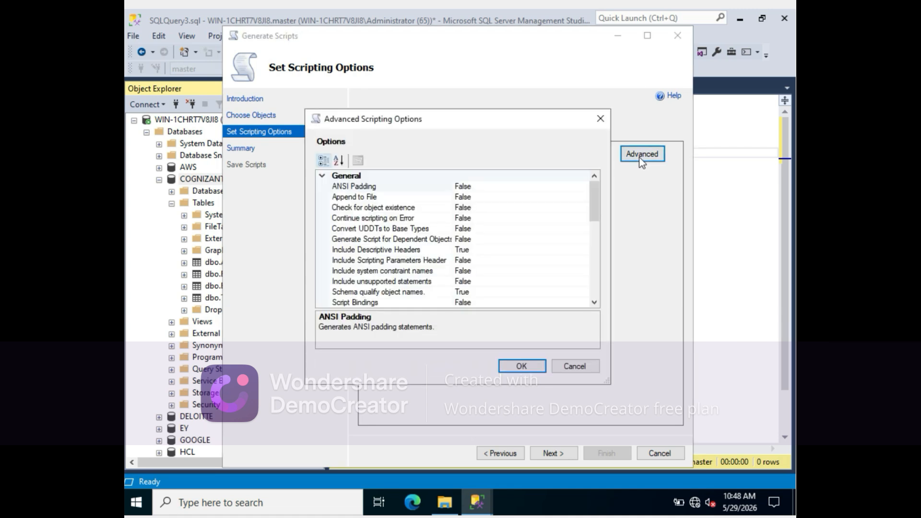
{"action": "left_click", "coordinate": [595, 302]}
{"action": "left_click", "coordinate": [596, 302]}
{"action": "left_click", "coordinate": [596, 302]}
{"action": "left_click", "coordinate": [596, 303]}
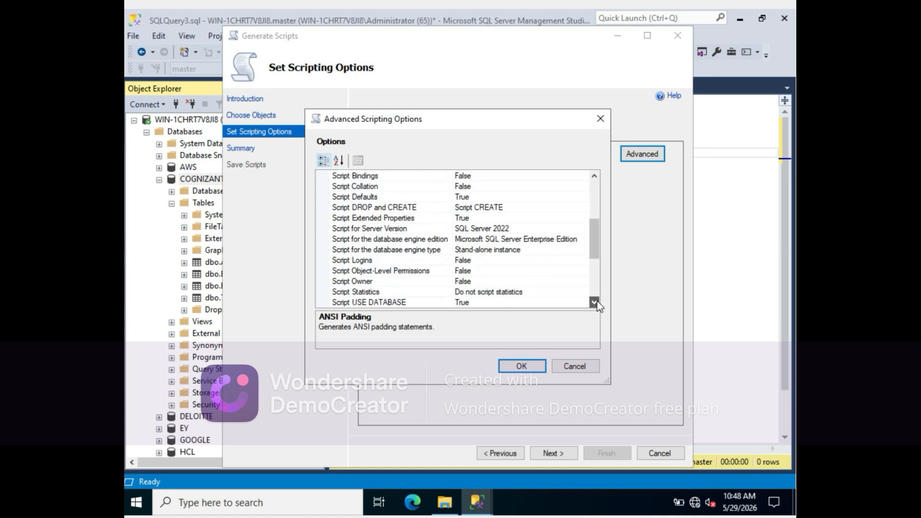
{"action": "left_click", "coordinate": [597, 302]}
{"action": "left_click", "coordinate": [596, 302]}
{"action": "left_click", "coordinate": [596, 302]}
{"action": "left_click", "coordinate": [596, 303]}
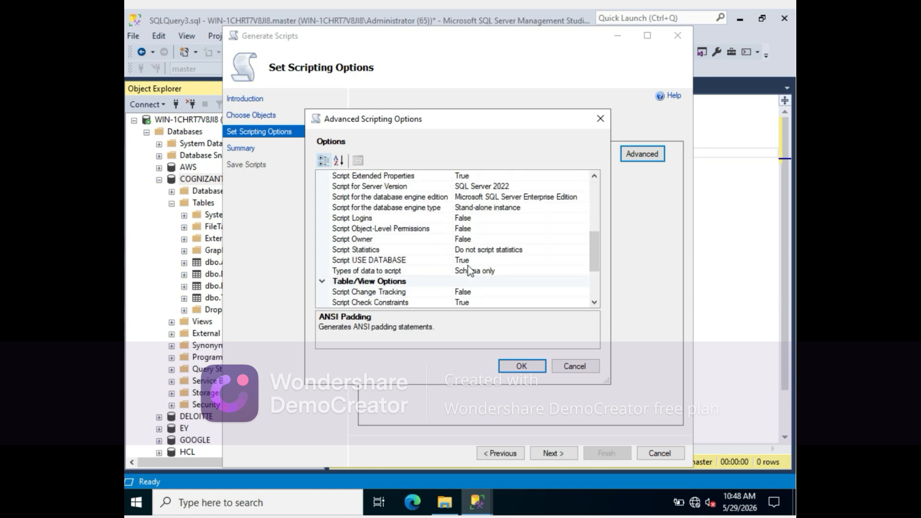
{"action": "left_click", "coordinate": [594, 303]}
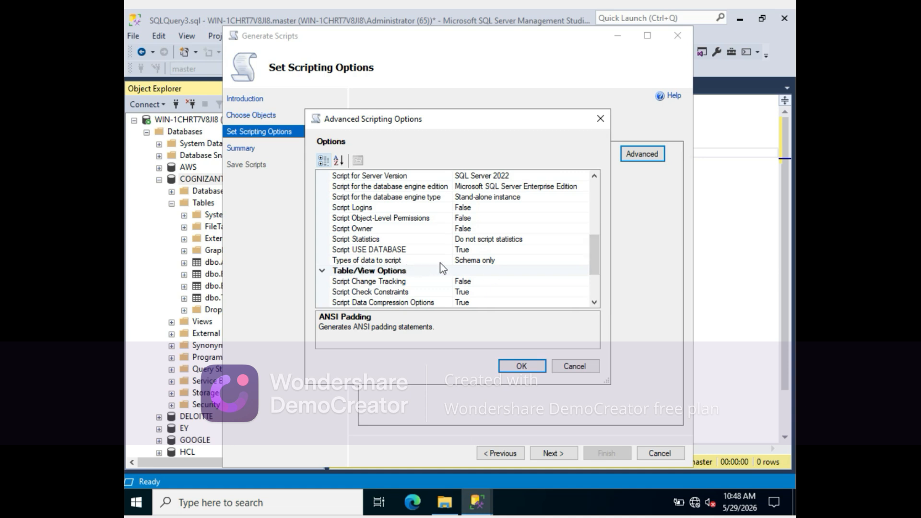
{"action": "left_click", "coordinate": [475, 260]}
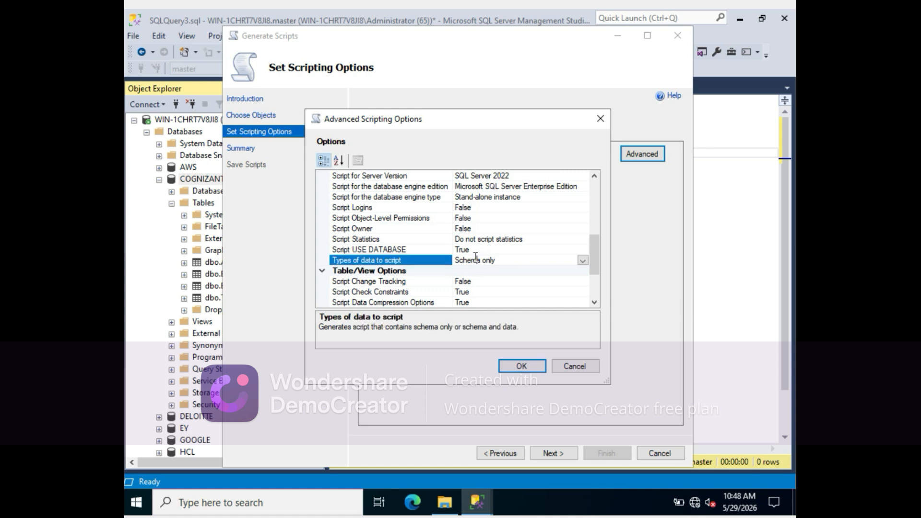
{"action": "left_click", "coordinate": [583, 260]}
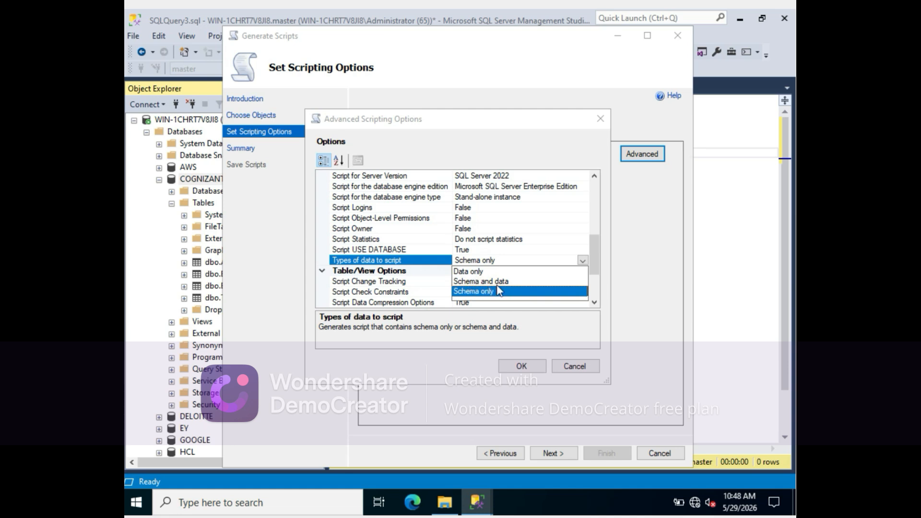
{"action": "left_click", "coordinate": [472, 282]}
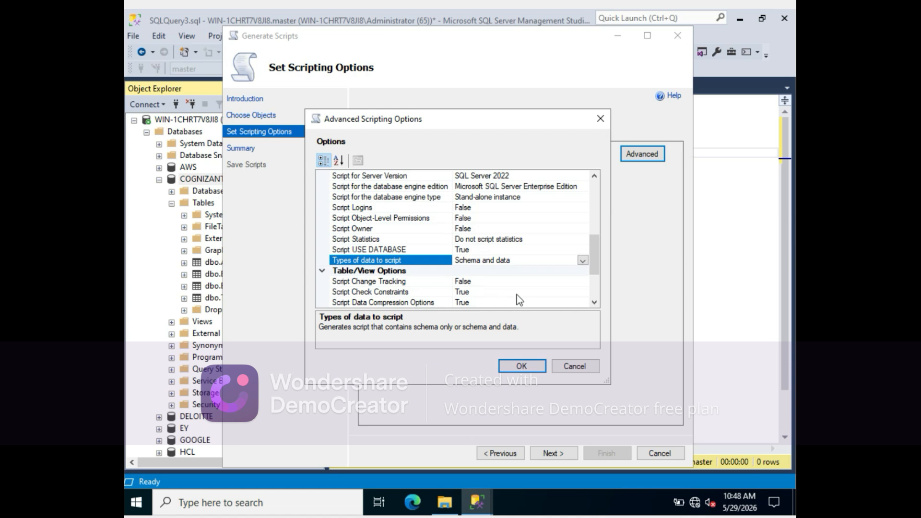
{"action": "left_click", "coordinate": [520, 367]}
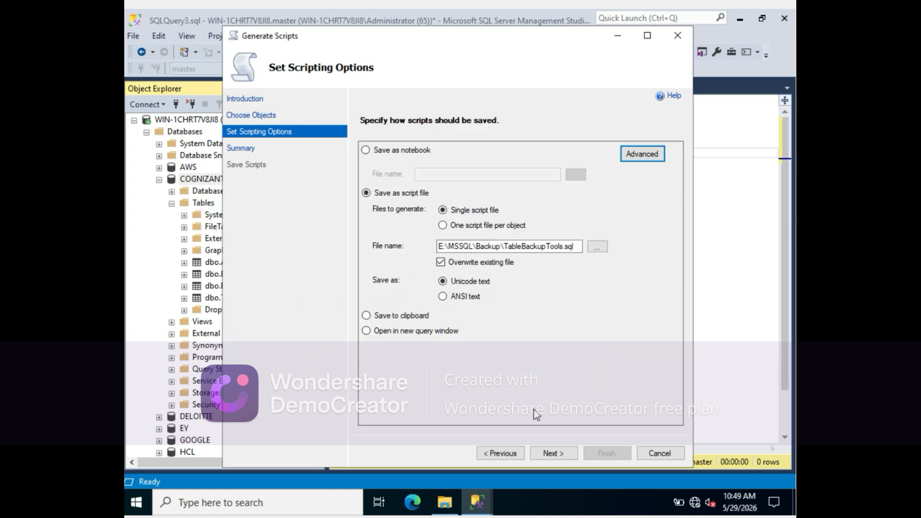
Review the selected objects in the wizard summary, generate the script file, and finish the wizard.
{"action": "left_click", "coordinate": [553, 453]}
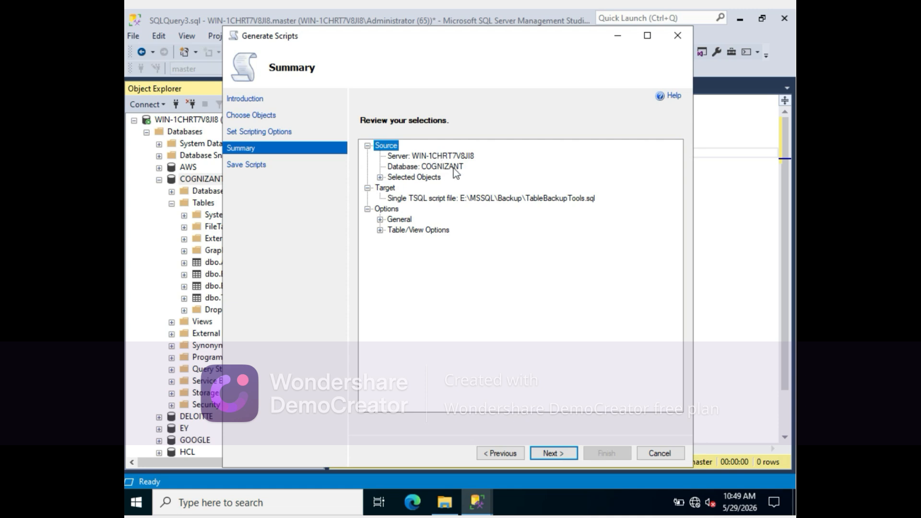
{"action": "left_click", "coordinate": [380, 177]}
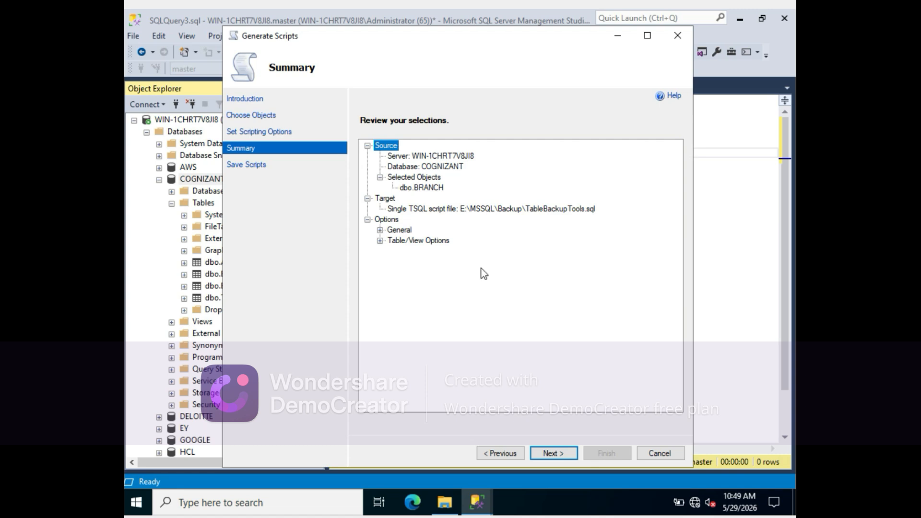
{"action": "left_click", "coordinate": [554, 454]}
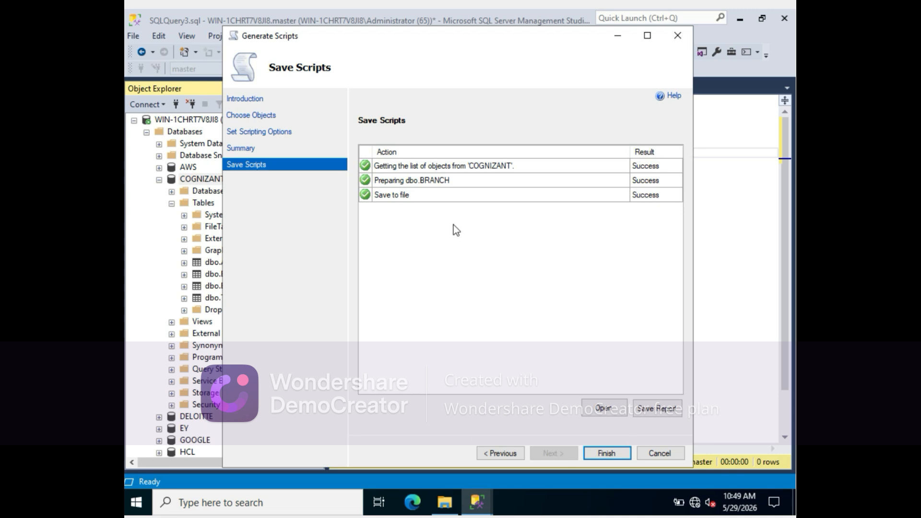
{"action": "left_click", "coordinate": [606, 453]}
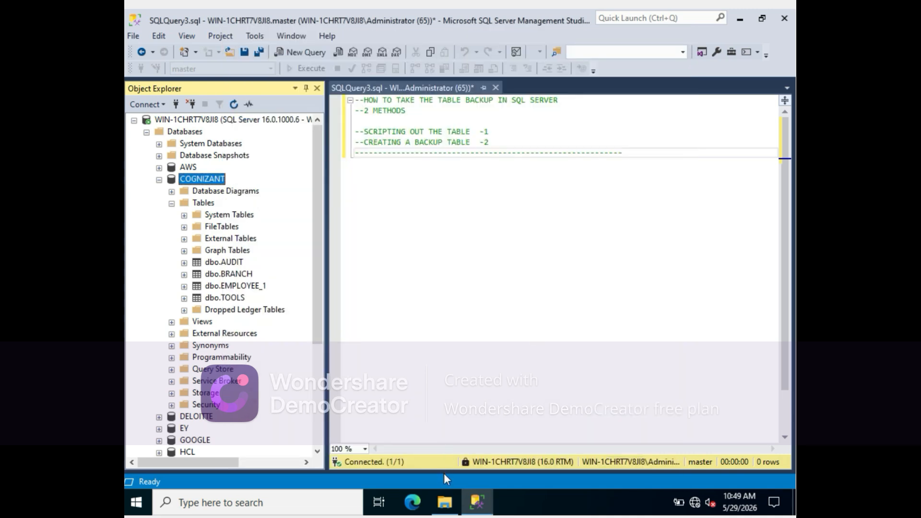
Switch to the Backup folder in File Explorer and open the TableBackupTools script in SQL Server Management Studio.
{"action": "mouse_move", "coordinate": [446, 507]}
{"action": "left_click", "coordinate": [420, 449]}
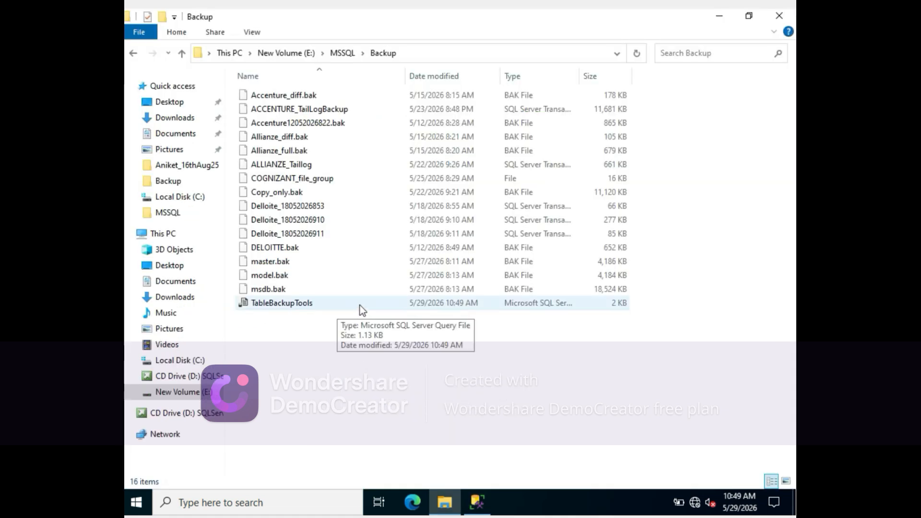
{"action": "double_click", "coordinate": [333, 304]}
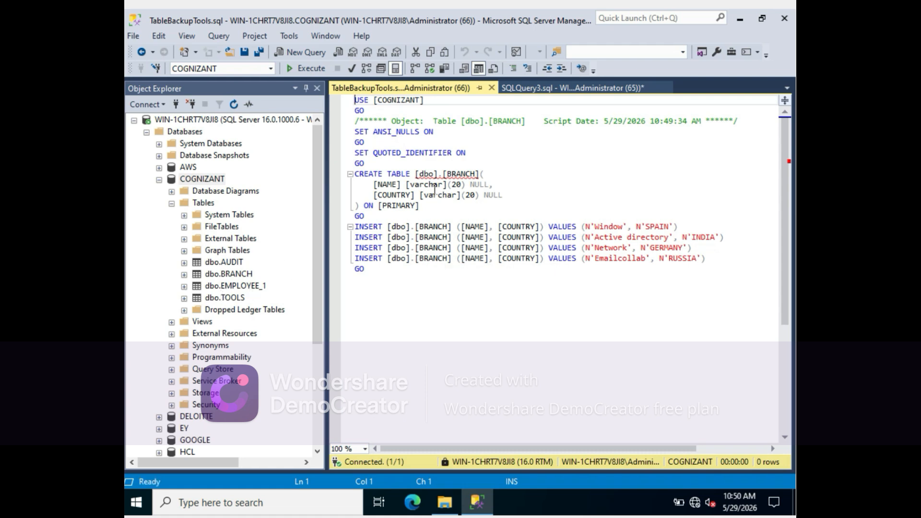
Rename the dbo.BRANCH table in the COGNIZANT database to BRANCH_1.
{"action": "mouse_move", "coordinate": [473, 174]}
{"action": "right_click", "coordinate": [233, 273]}
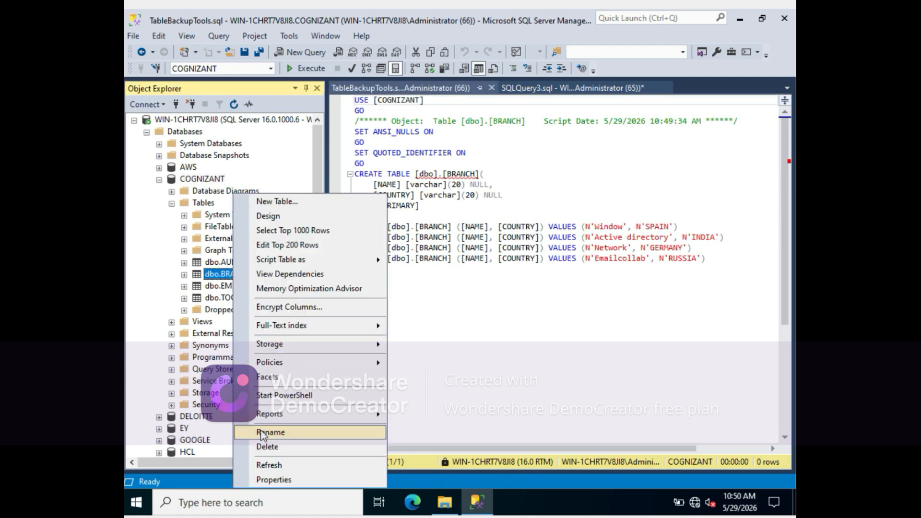
{"action": "left_click", "coordinate": [262, 434]}
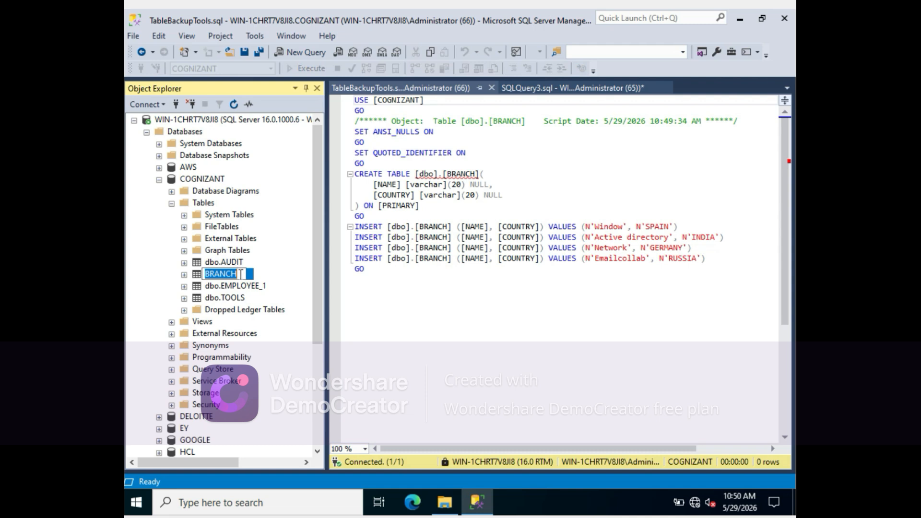
{"action": "left_click", "coordinate": [241, 275]}
{"action": "type", "text": "_1"}
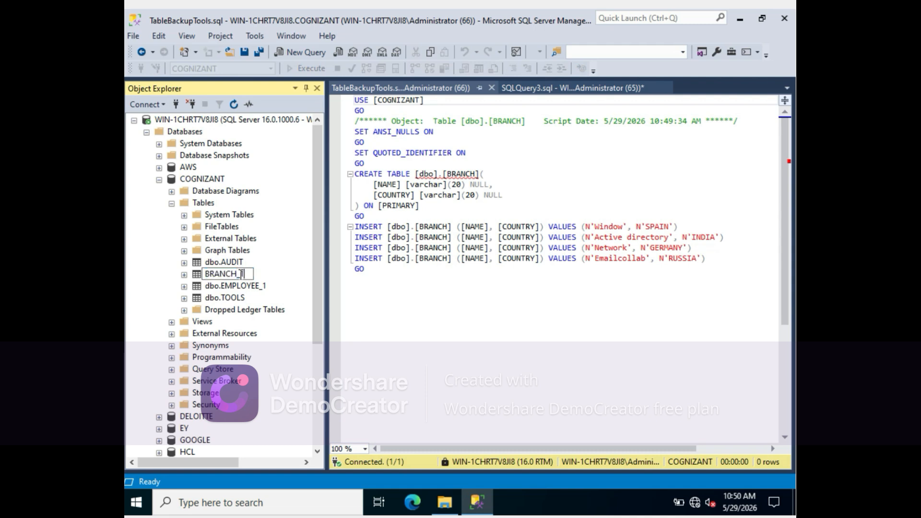
{"action": "left_click", "coordinate": [401, 316]}
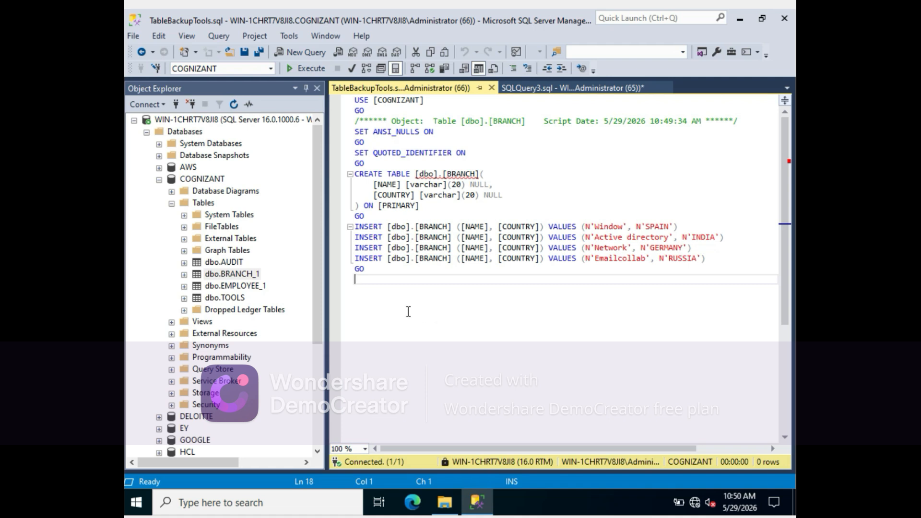
Execute the TableBackupTools script to recreate the BRANCH table, and refresh the COGNIZANT database in the object tree.
{"action": "left_click", "coordinate": [309, 73]}
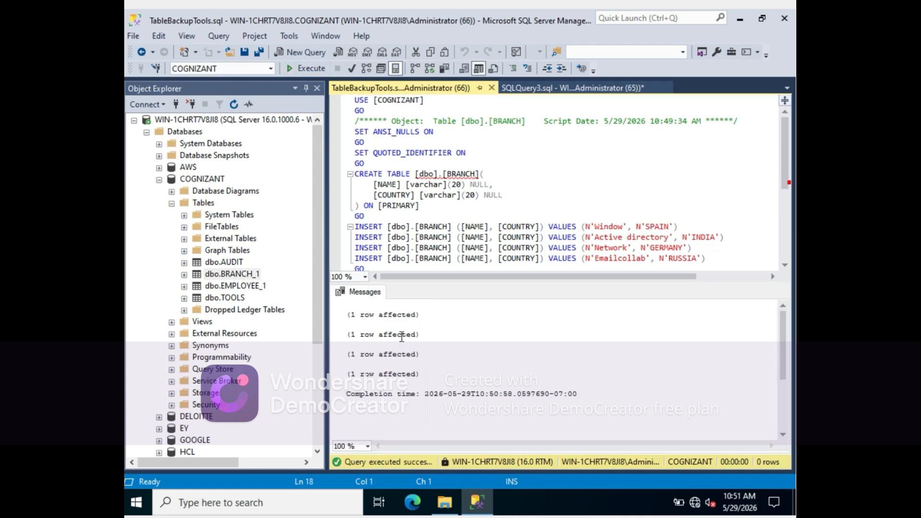
{"action": "left_click", "coordinate": [202, 203]}
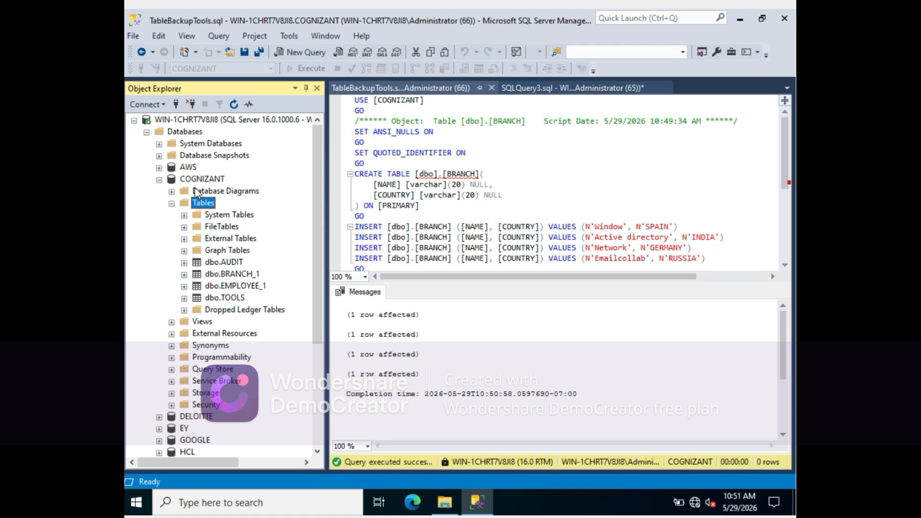
{"action": "left_click", "coordinate": [193, 182]}
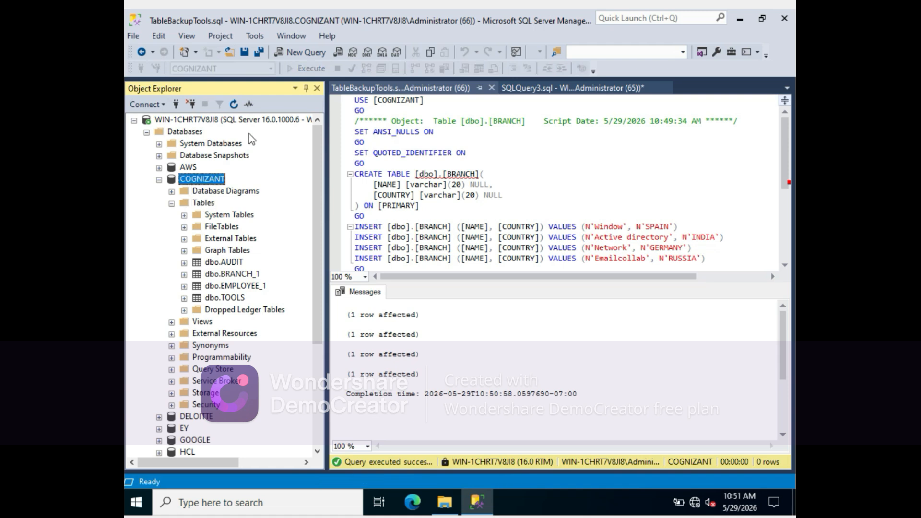
{"action": "left_click", "coordinate": [233, 104]}
{"action": "left_click", "coordinate": [170, 203]}
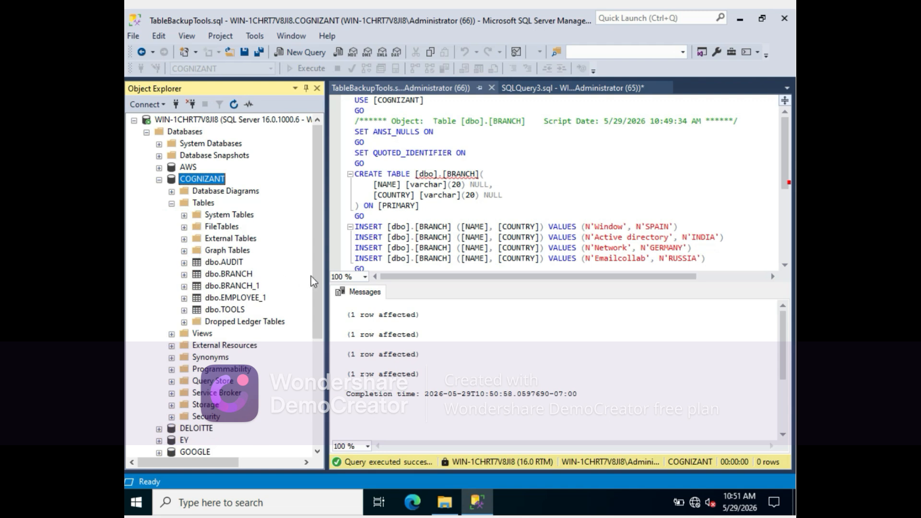
Add the query "Select * from dbo.BRANCH" a few blank lines below the last INSERT statement of the script.
{"action": "left_click", "coordinate": [733, 258]}
{"action": "key", "text": "Return"}
{"action": "key", "text": "Return"}
{"action": "key", "text": "Return"}
{"action": "key", "text": "Return"}
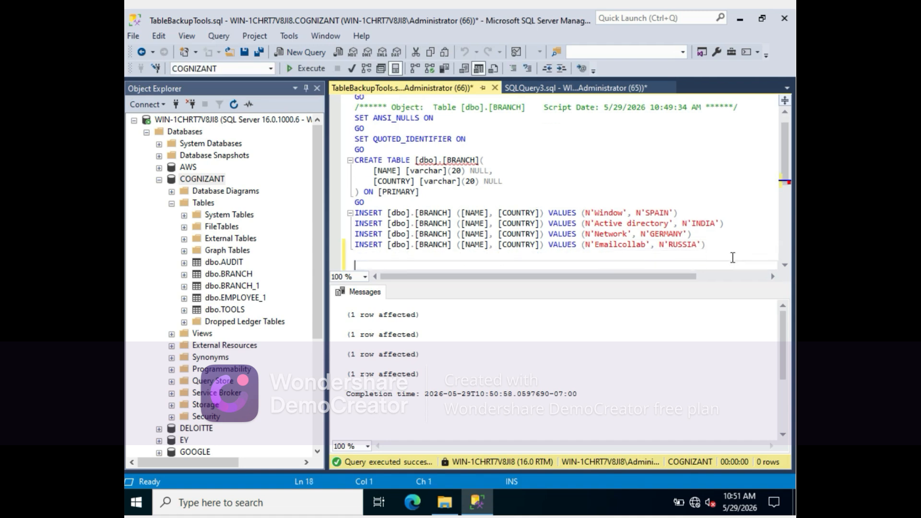
{"action": "key", "text": "Return"}
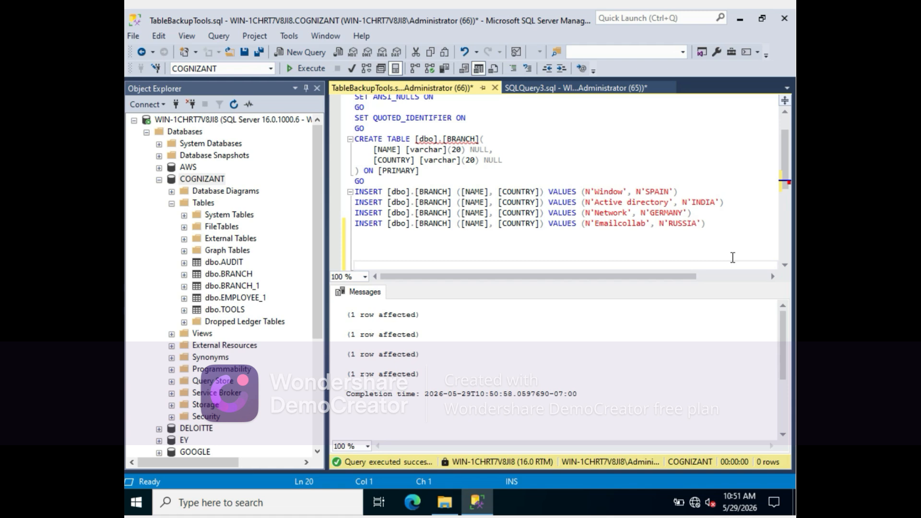
{"action": "type", "text": "Select * from db."}
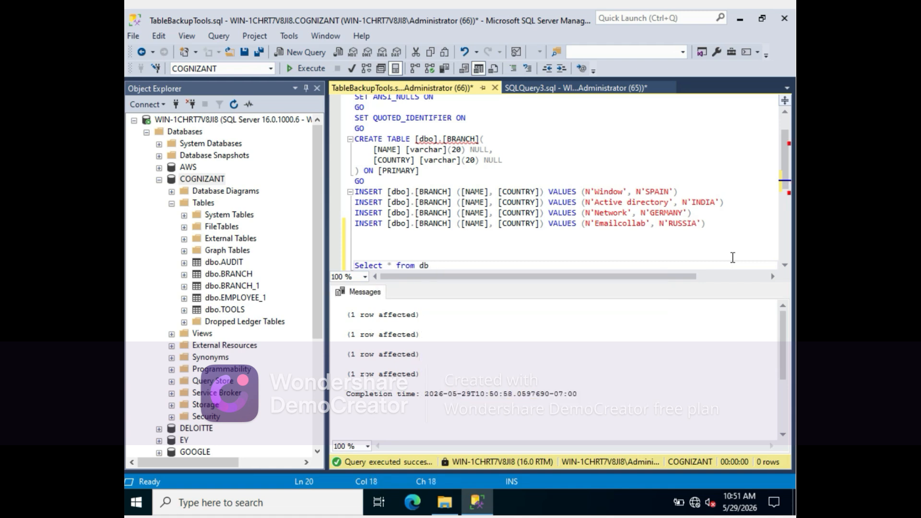
{"action": "key", "text": "BackSpace"}
{"action": "type", "text": "o."}
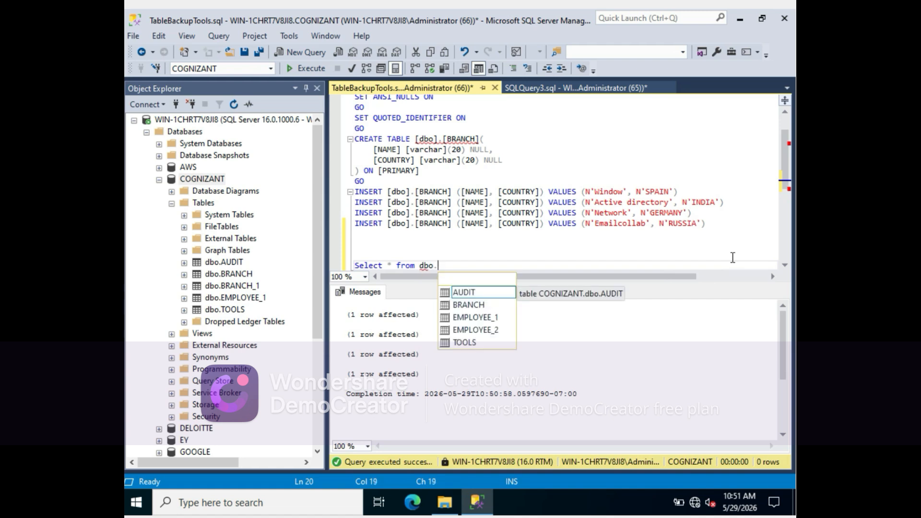
{"action": "type", "text": "BRANCH"}
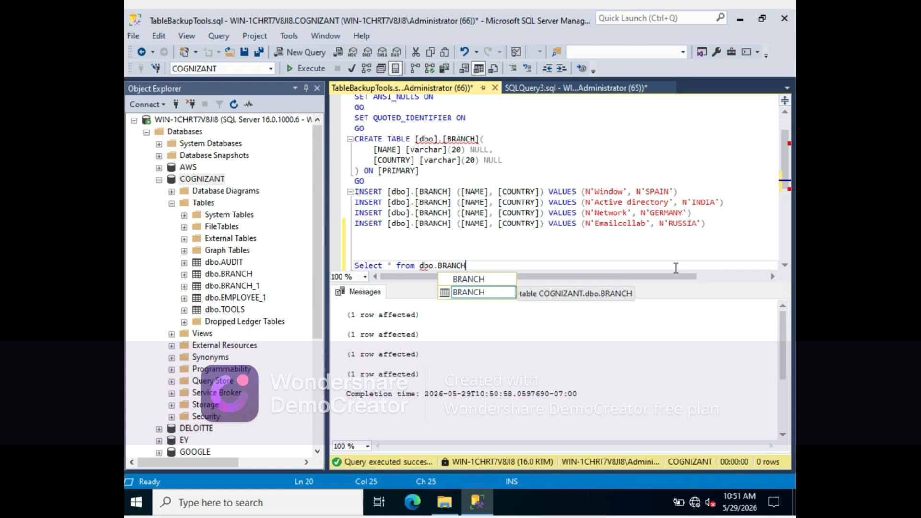
{"action": "left_click", "coordinate": [470, 296]}
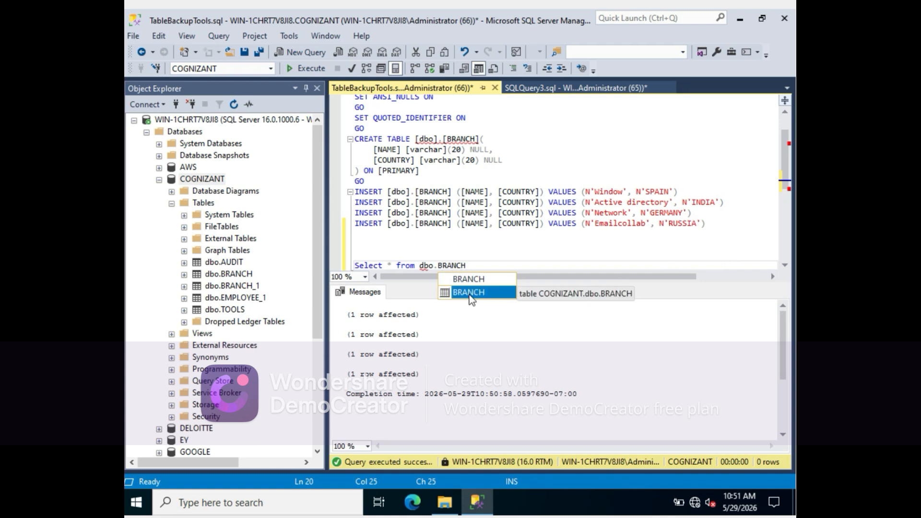
{"action": "double_click", "coordinate": [470, 295]}
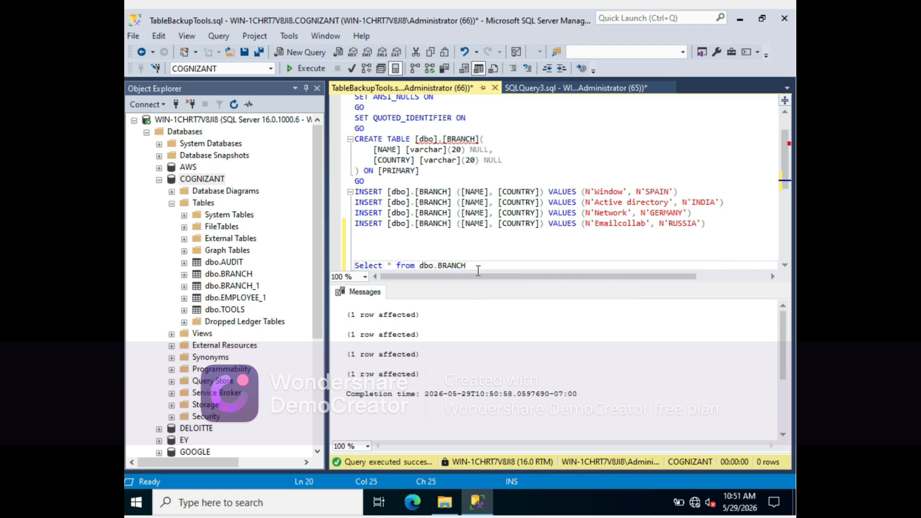
Duplicate the dbo.BRANCH select query on the following line and change the copy's table name to dbo.BRANCH_1.
{"action": "key", "text": "shift+Home"}
{"action": "key", "text": "ctrl+c"}
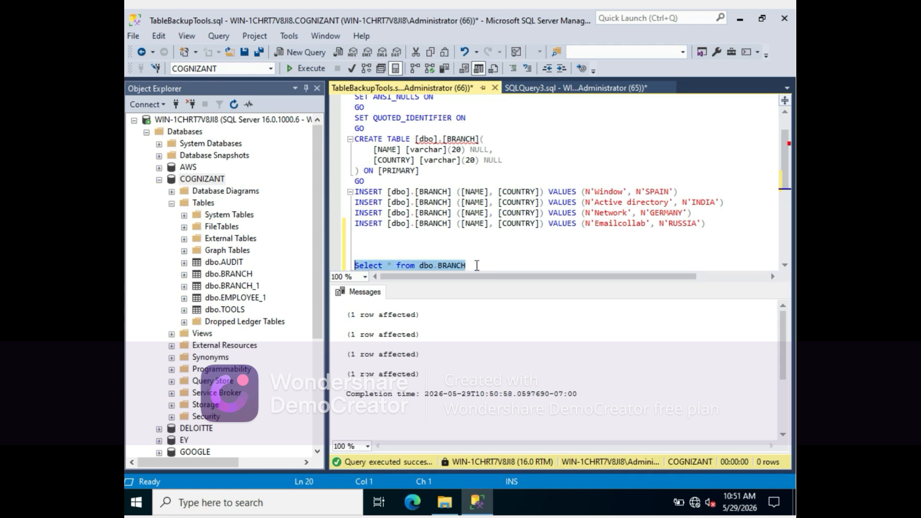
{"action": "key", "text": "Return"}
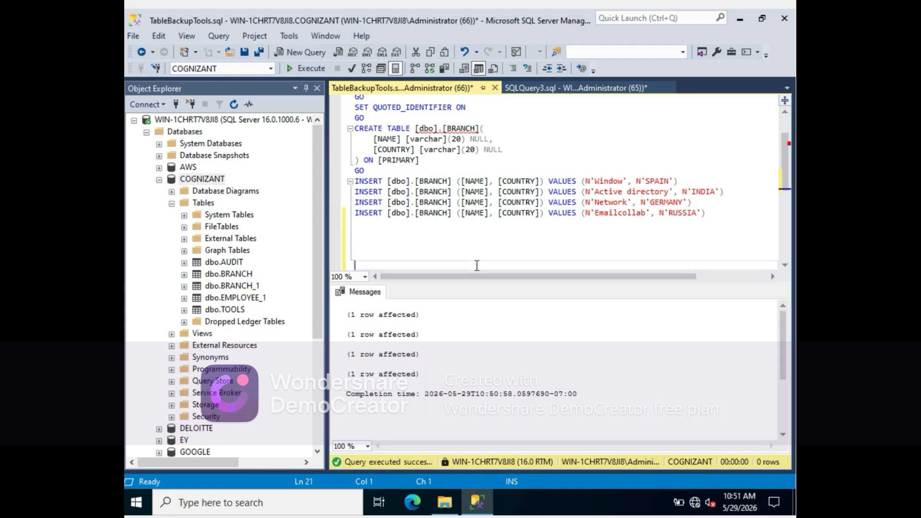
{"action": "key", "text": "ctrl+v"}
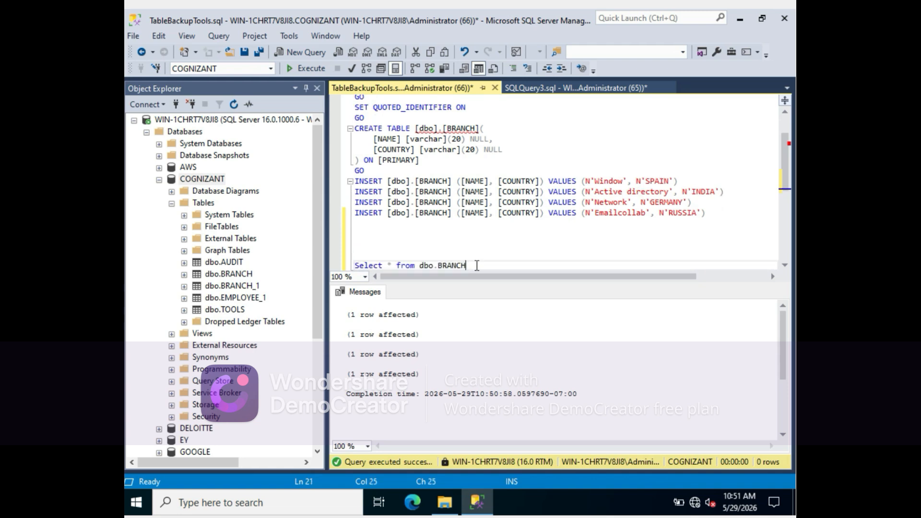
{"action": "key", "text": "Return"}
{"action": "key", "text": "ctrl+v"}
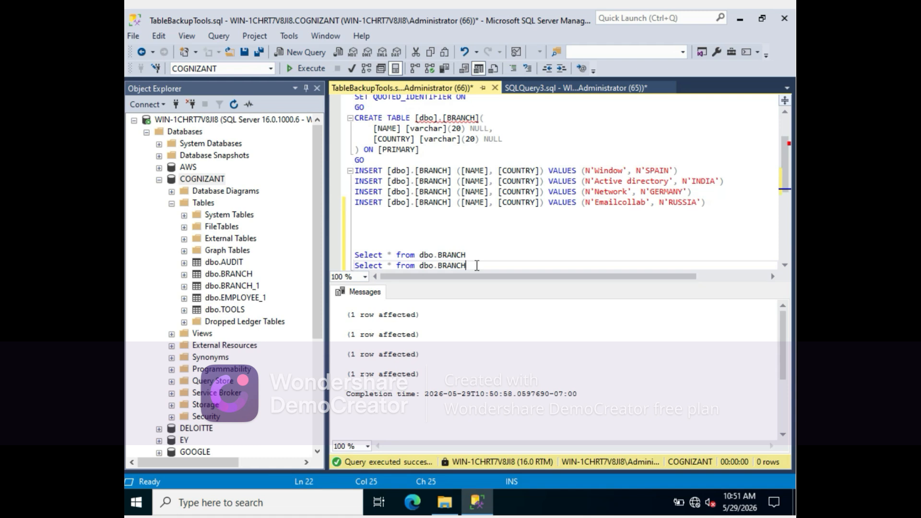
{"action": "type", "text": "_1"}
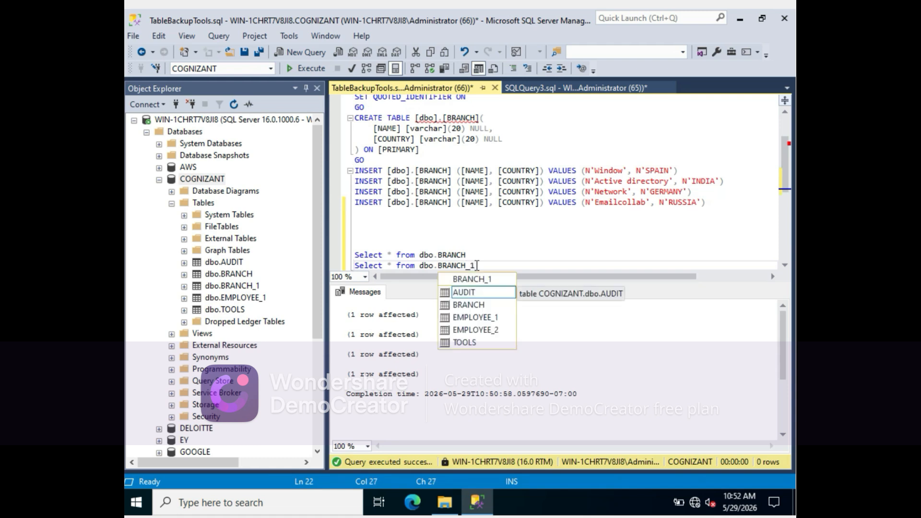
{"action": "key", "text": "Escape"}
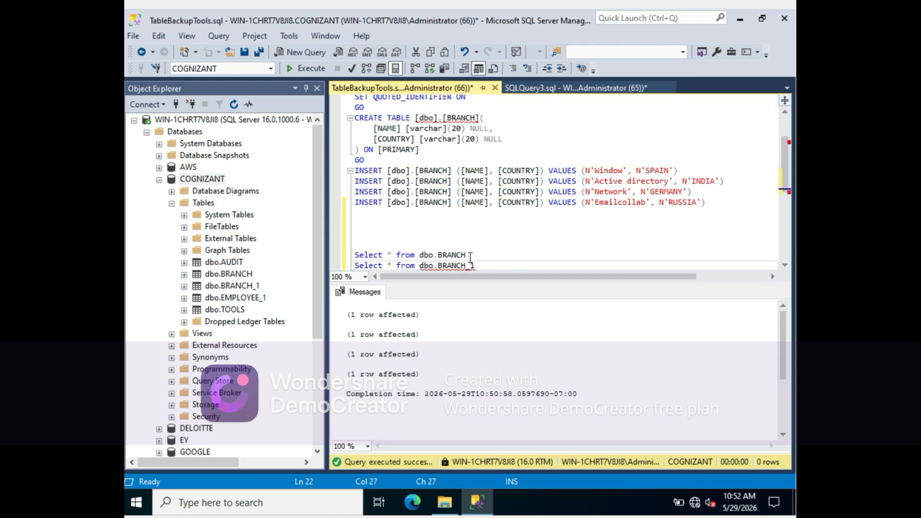
Run the dbo.BRANCH select query and the dbo.BRANCH_1 select query one at a time to view their rows.
{"action": "left_click", "coordinate": [471, 255]}
{"action": "key", "text": "shift+Home"}
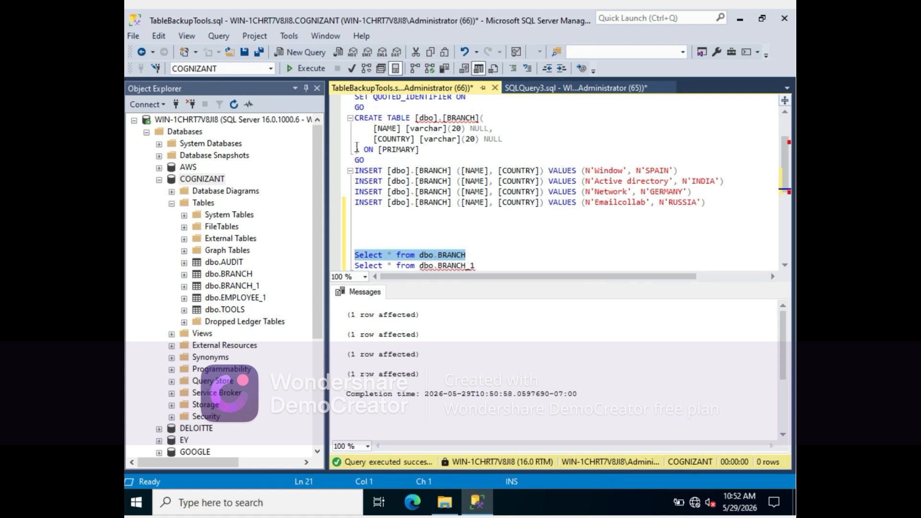
{"action": "left_click", "coordinate": [306, 72]}
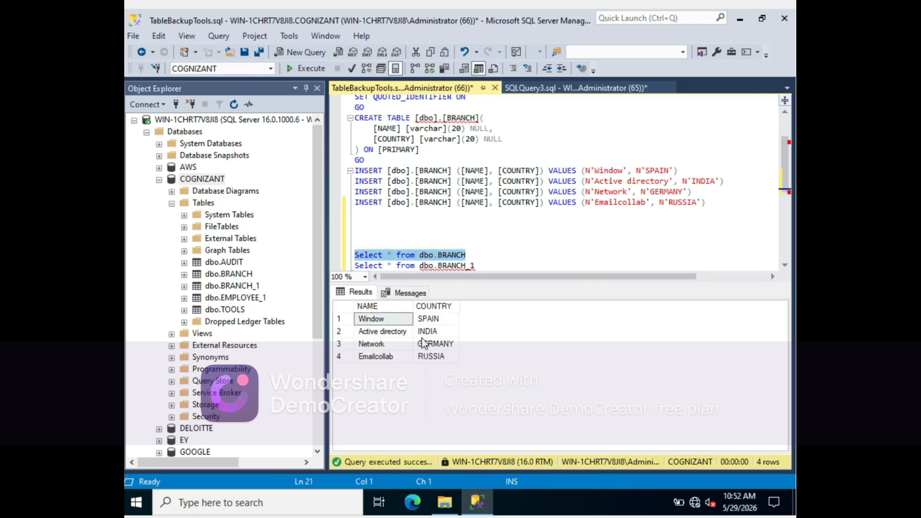
{"action": "left_click", "coordinate": [480, 267]}
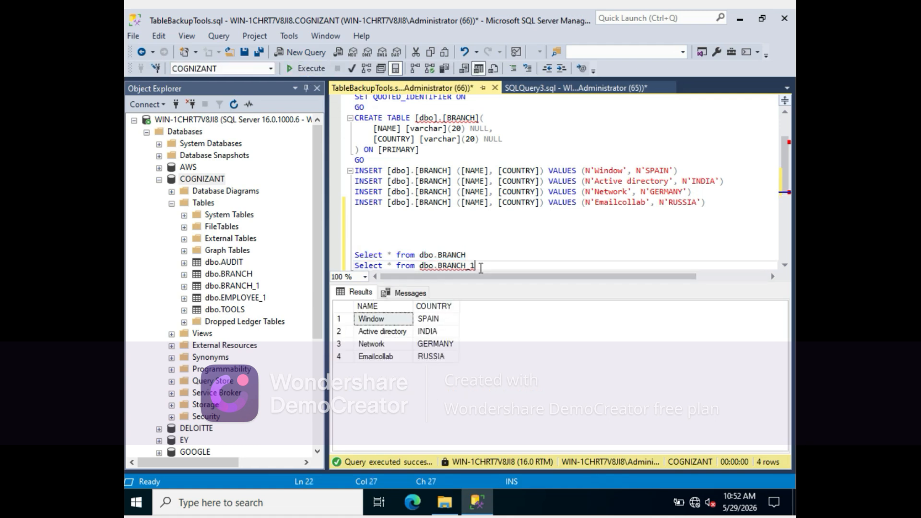
{"action": "key", "text": "shift+Home"}
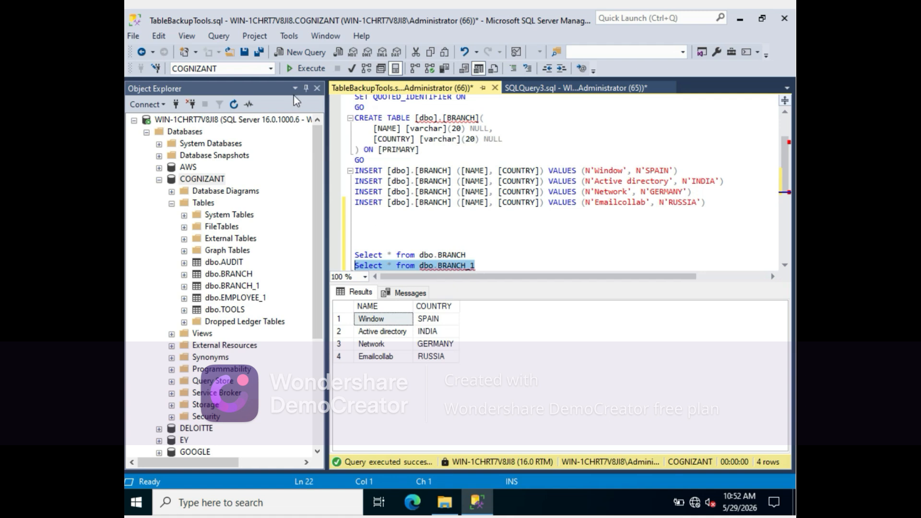
{"action": "left_click", "coordinate": [306, 72]}
Run both select queries together to compare the rows of dbo.BRANCH and dbo.BRANCH_1.
{"action": "left_click_drag", "start_coordinate": [475, 266], "coordinate": [366, 261]}
{"action": "key", "text": "F5"}
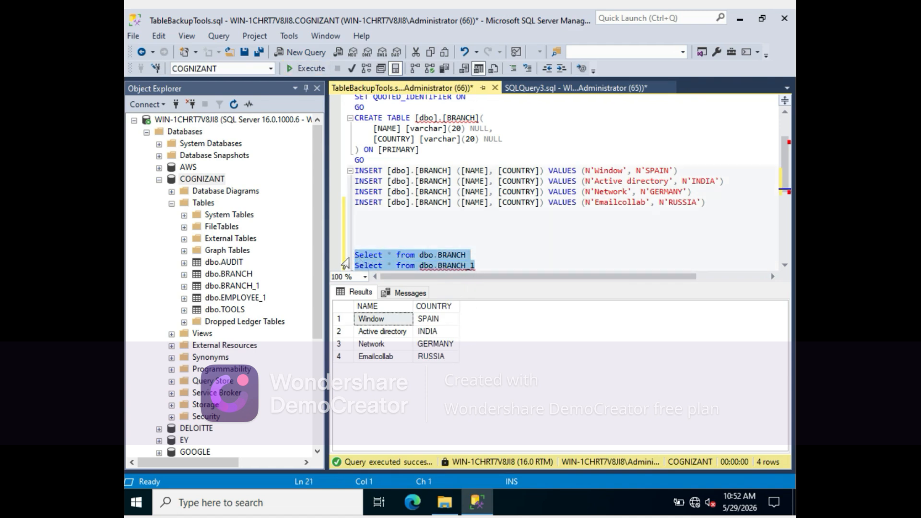
{"action": "left_click", "coordinate": [308, 72]}
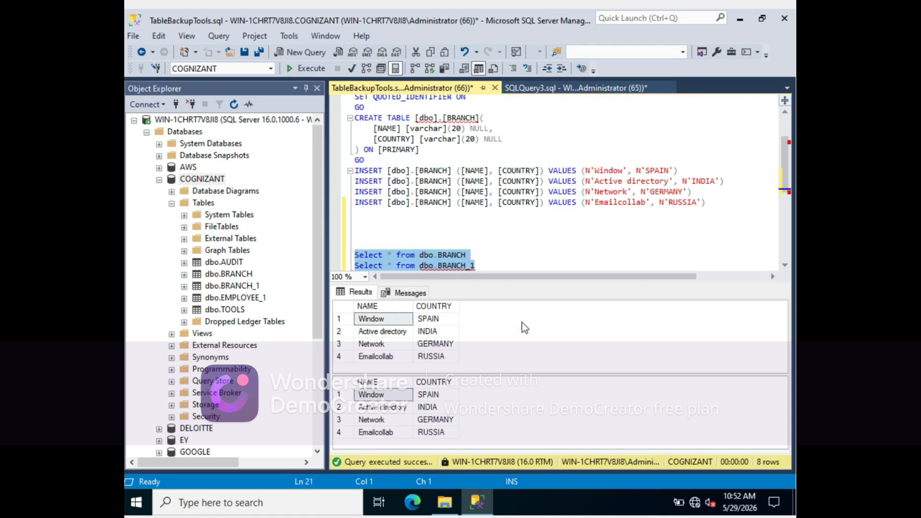
In SQLQuery3.sql, write the syntax line "Select into Backup table from Orignal table" below the dashed comment line.
{"action": "left_click", "coordinate": [541, 89]}
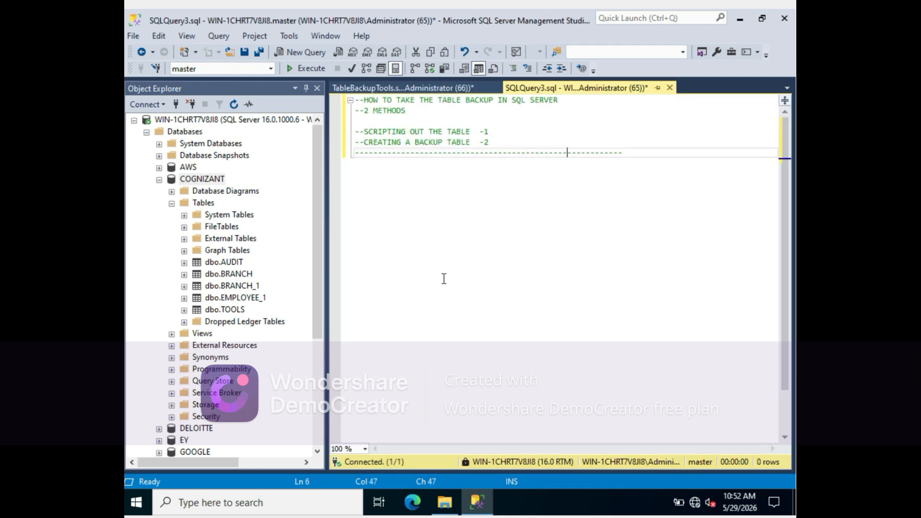
{"action": "left_click", "coordinate": [583, 174]}
{"action": "key", "text": "Return"}
{"action": "key", "text": "Return"}
{"action": "type", "text": "Select"}
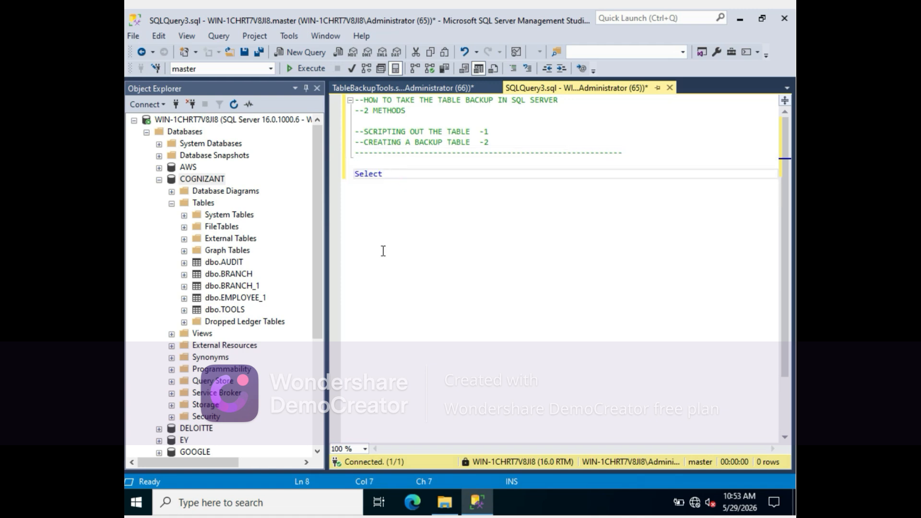
{"action": "type", "text": " into Backup tabl"}
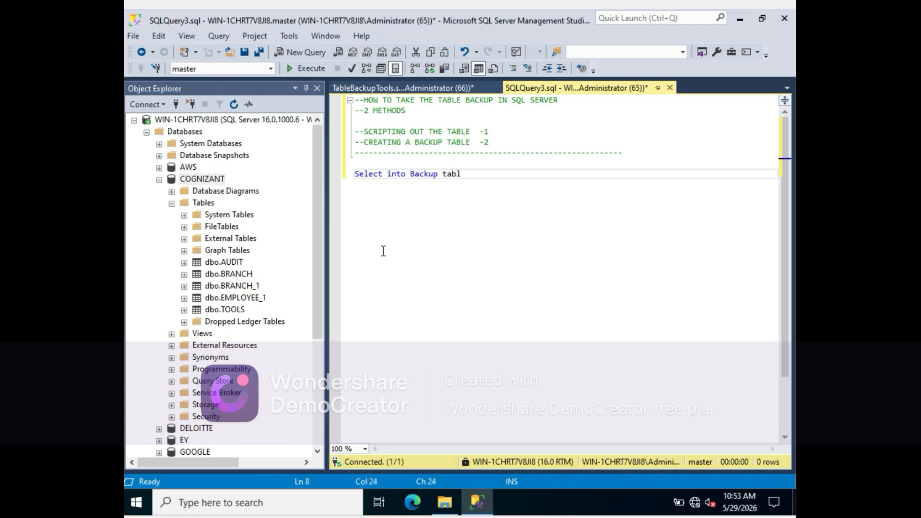
{"action": "type", "text": "e from Orignal table"}
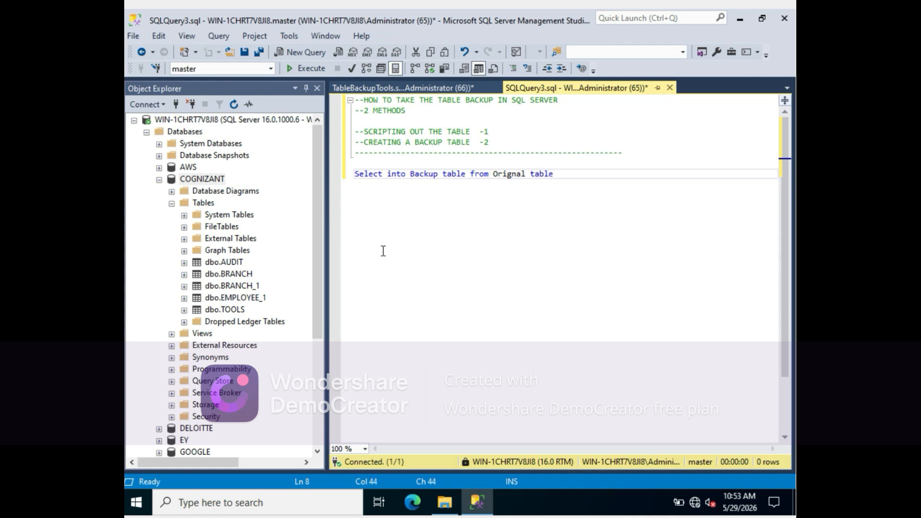
{"action": "key", "text": "Return"}
{"action": "key", "text": "Return"}
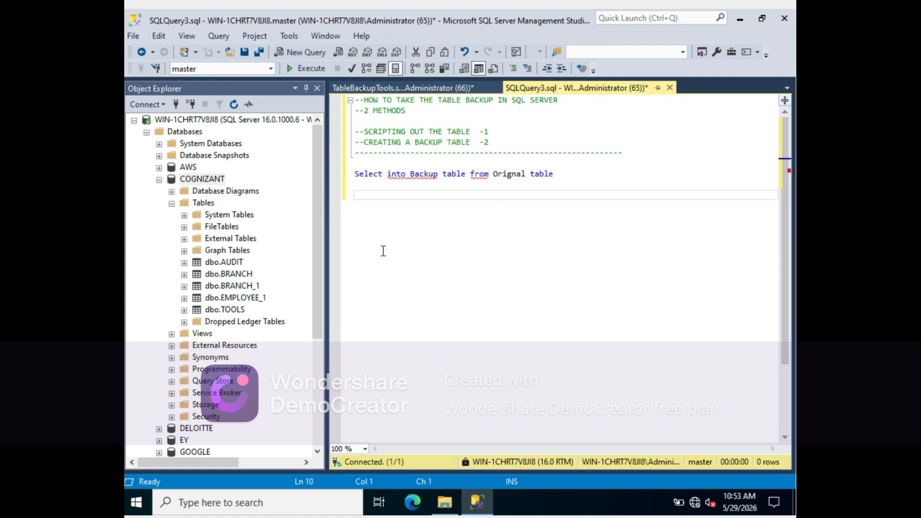
Below the syntax line, write the statement "Select * into BRANCH_2 from BRANCH".
{"action": "type", "text": "S"}
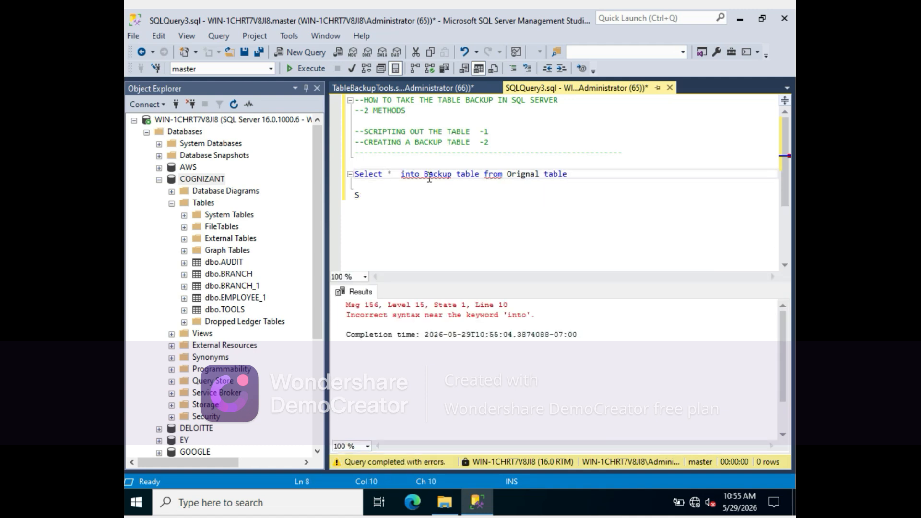
{"action": "left_click", "coordinate": [374, 192]}
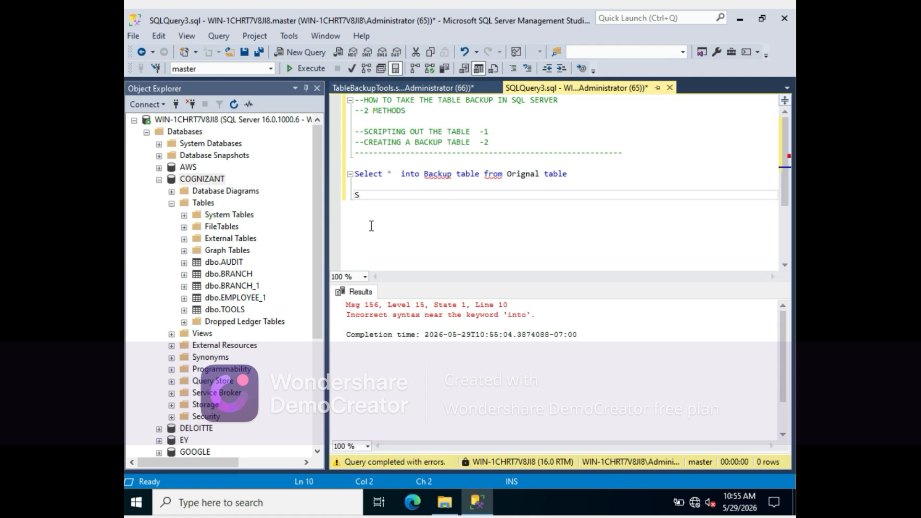
{"action": "type", "text": "elect * into BRA"}
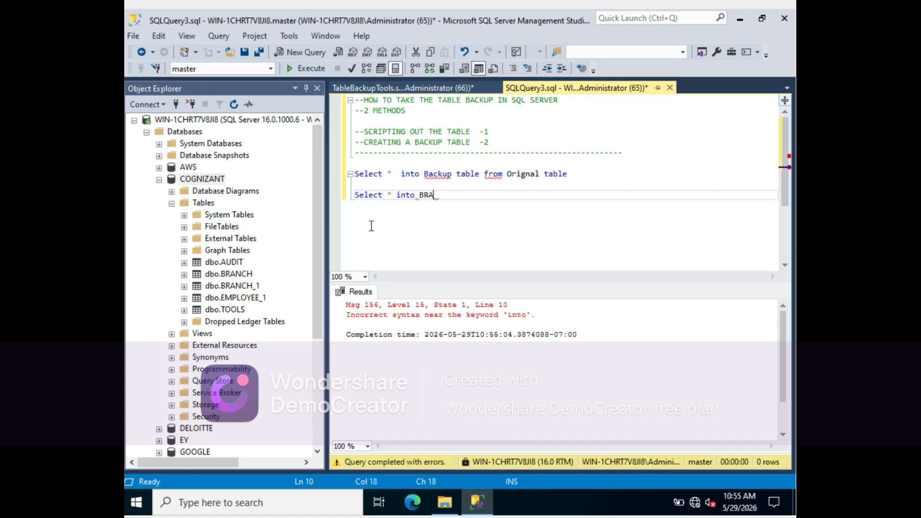
{"action": "type", "text": "NCH_2 from BRANCH"}
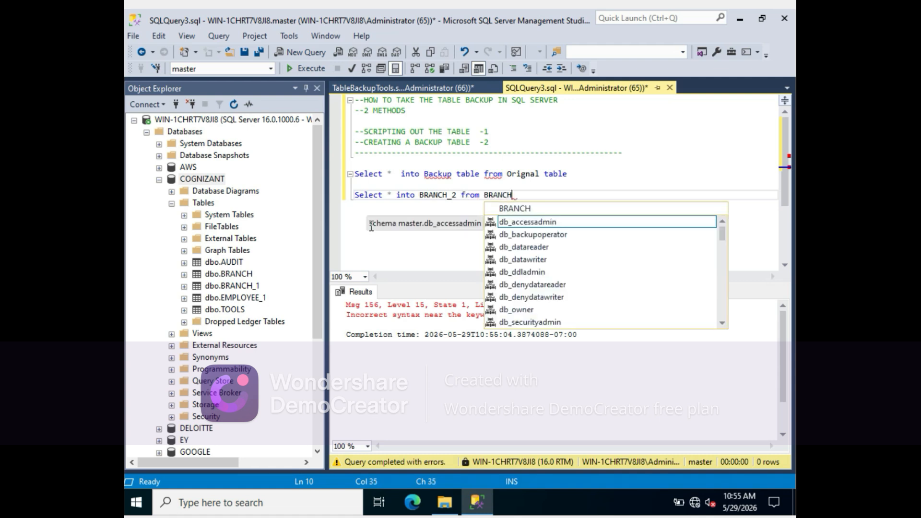
{"action": "key", "text": "shift+Home"}
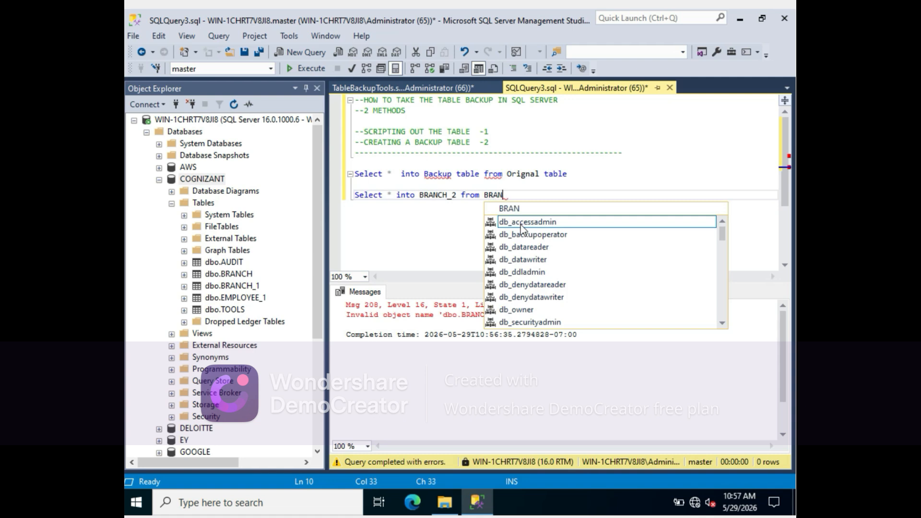
{"action": "type", "text": "CH"}
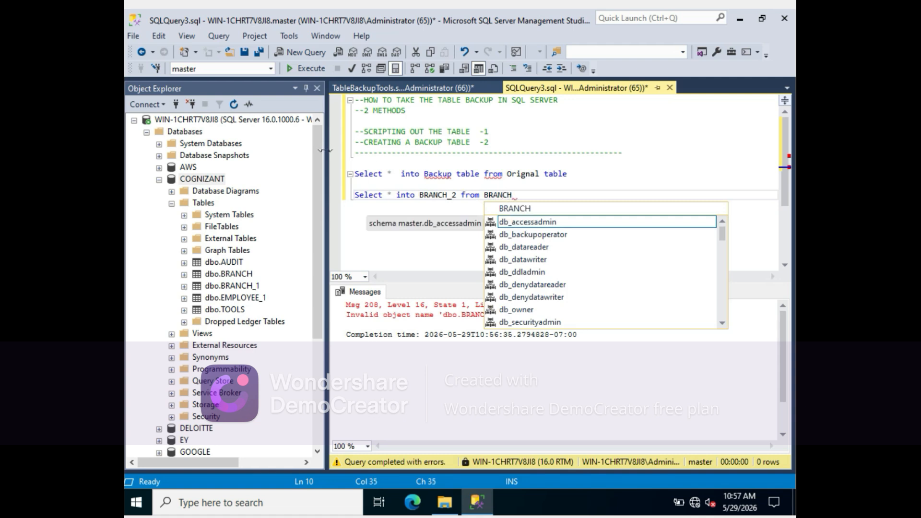
Set the query's database to COGNIZANT and run the SELECT INTO statement, ended with a semicolon, to create the BRANCH_2 backup table.
{"action": "left_click", "coordinate": [270, 70]}
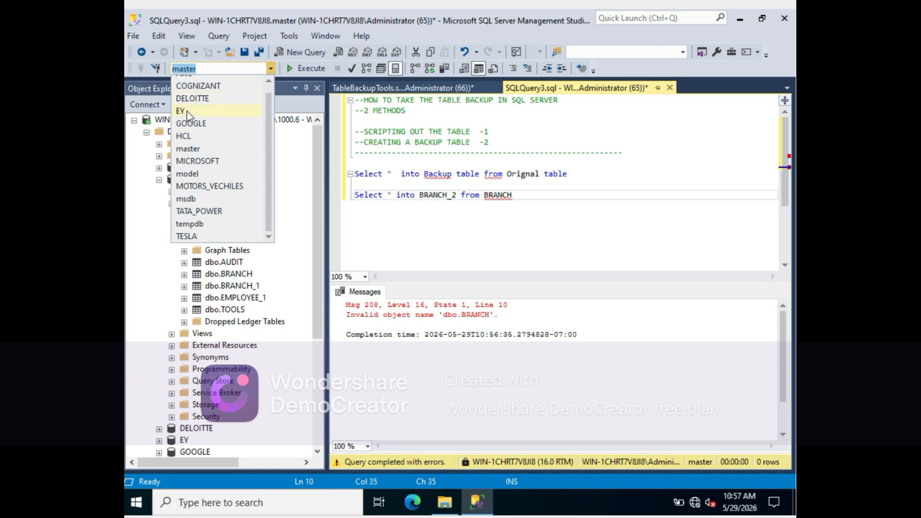
{"action": "left_click", "coordinate": [186, 86]}
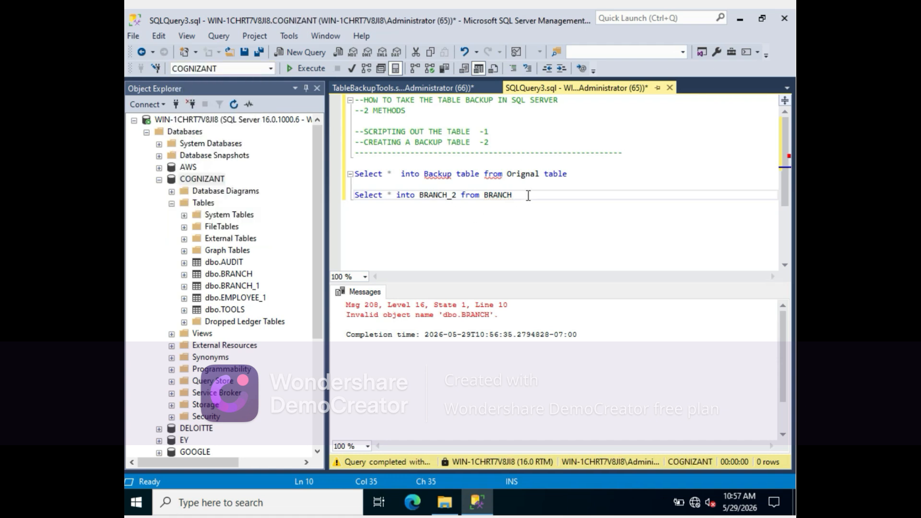
{"action": "type", "text": ";"}
{"action": "left_click_drag", "start_coordinate": [528, 196], "coordinate": [355, 196]}
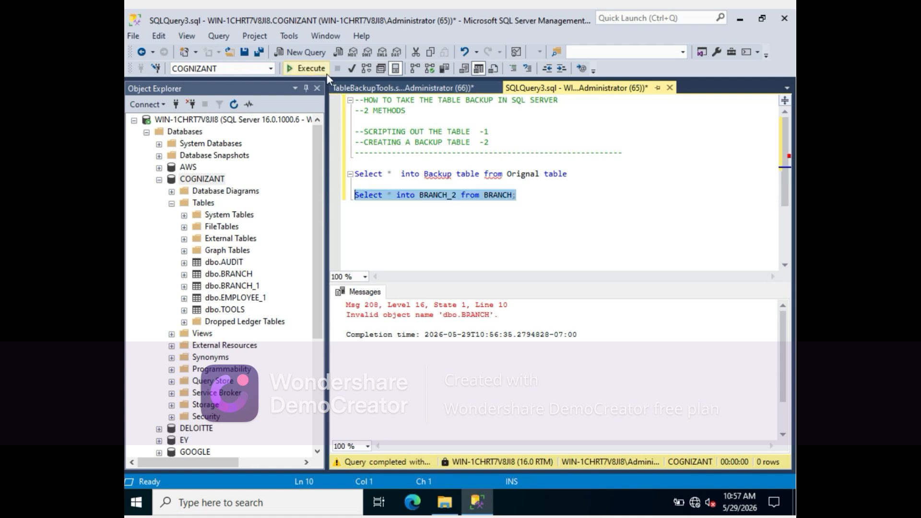
{"action": "left_click", "coordinate": [311, 69]}
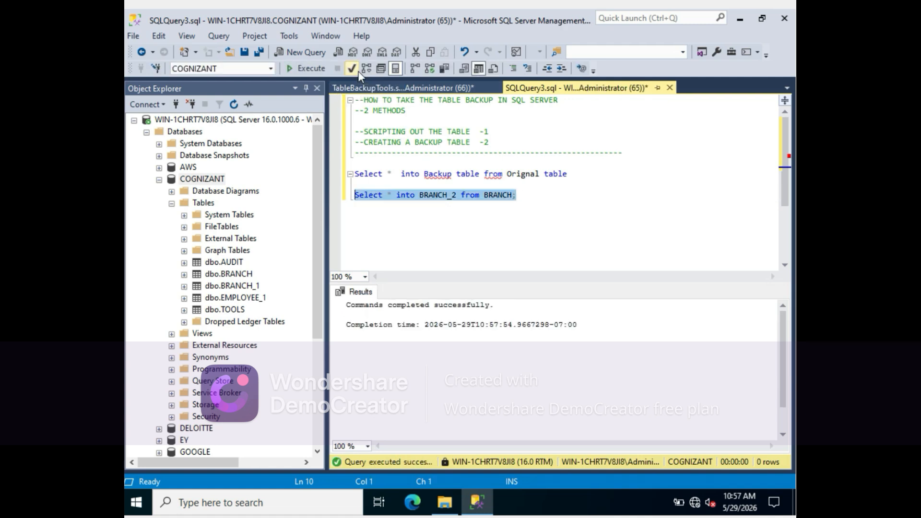
{"action": "left_click", "coordinate": [307, 70]}
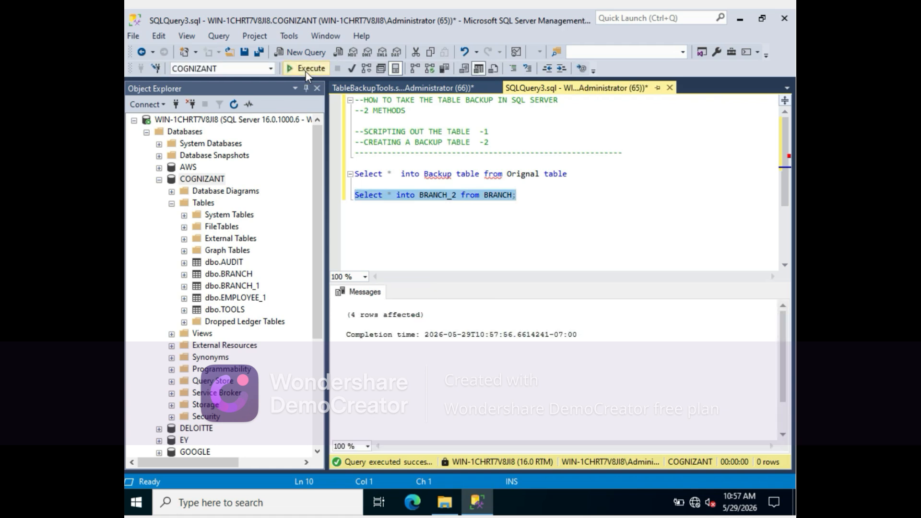
{"action": "left_click", "coordinate": [535, 194]}
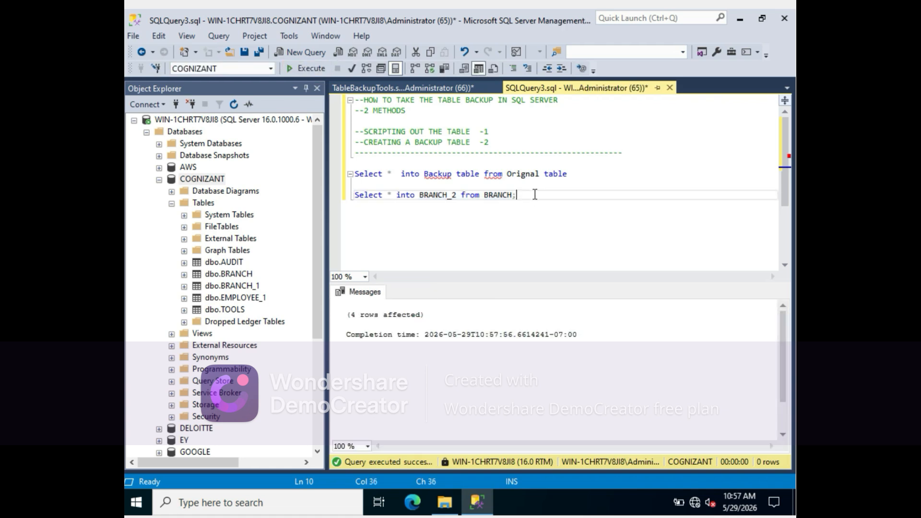
Refresh the COGNIZANT database to list its tables again, and switch to the TableBackupTools.sql script.
{"action": "left_click", "coordinate": [193, 182]}
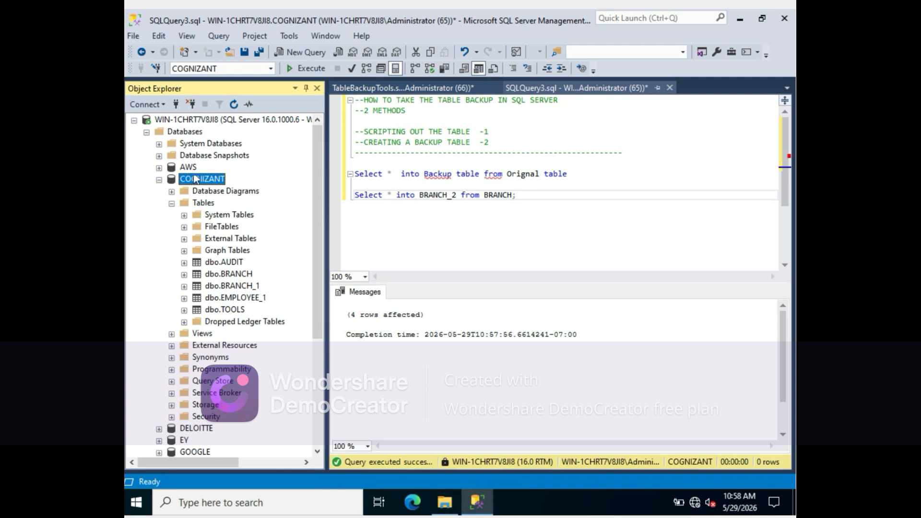
{"action": "left_click", "coordinate": [234, 106]}
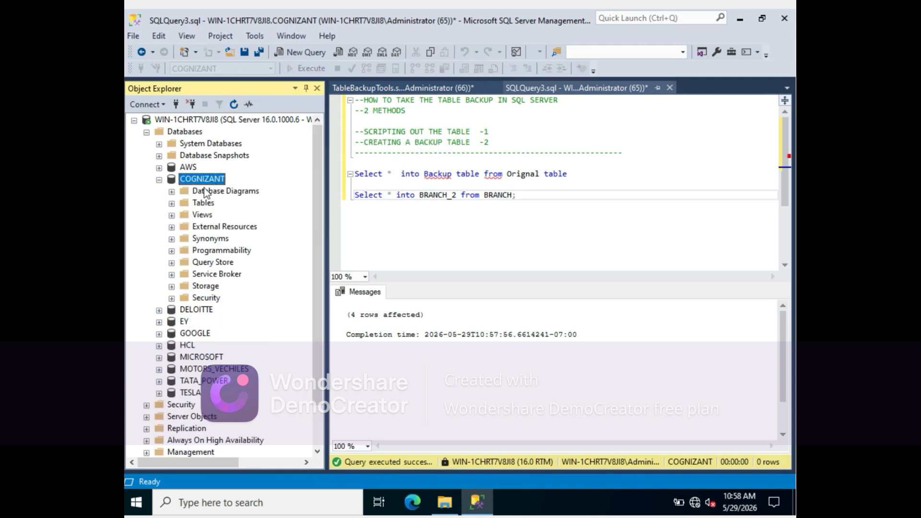
{"action": "left_click", "coordinate": [171, 203]}
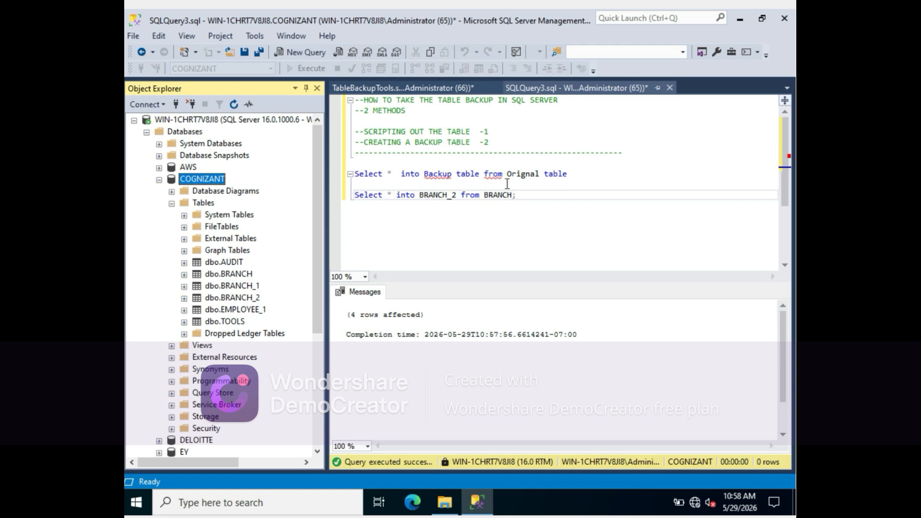
{"action": "left_click", "coordinate": [548, 87]}
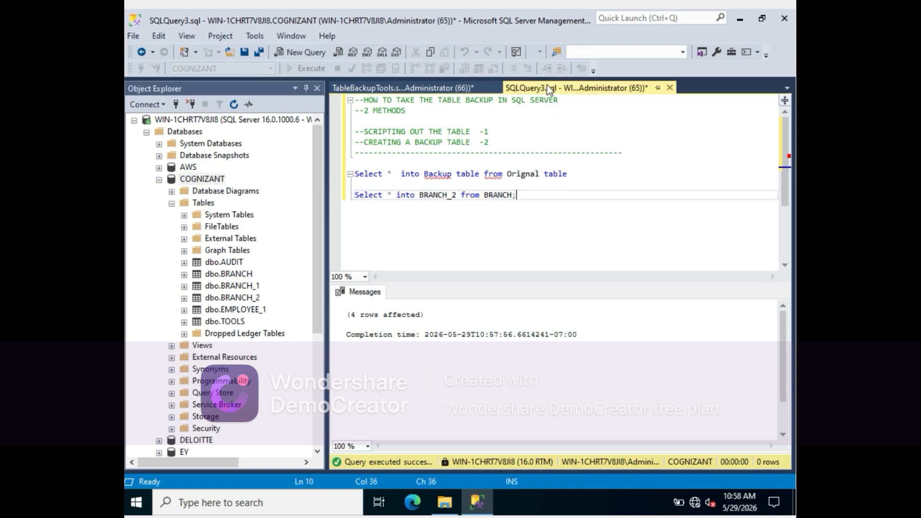
{"action": "left_click", "coordinate": [460, 86]}
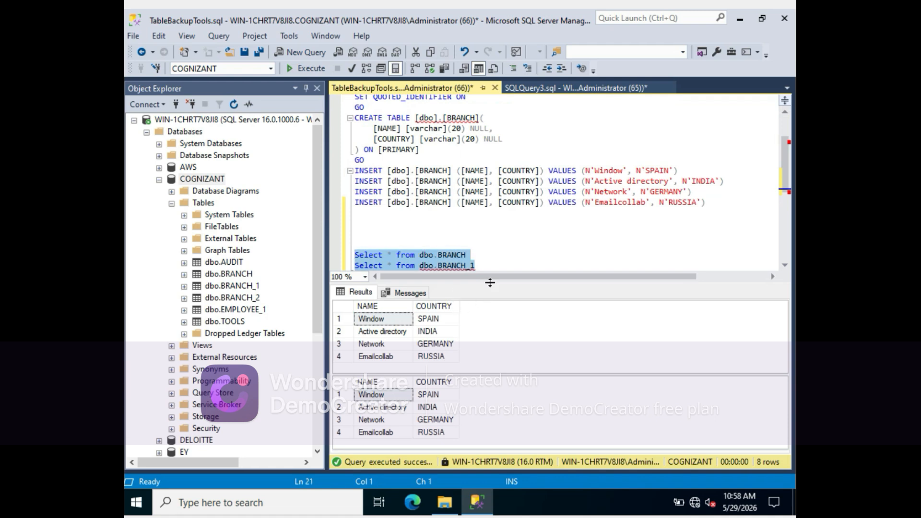
{"action": "left_click", "coordinate": [494, 267]}
{"action": "key", "text": "shift+Home"}
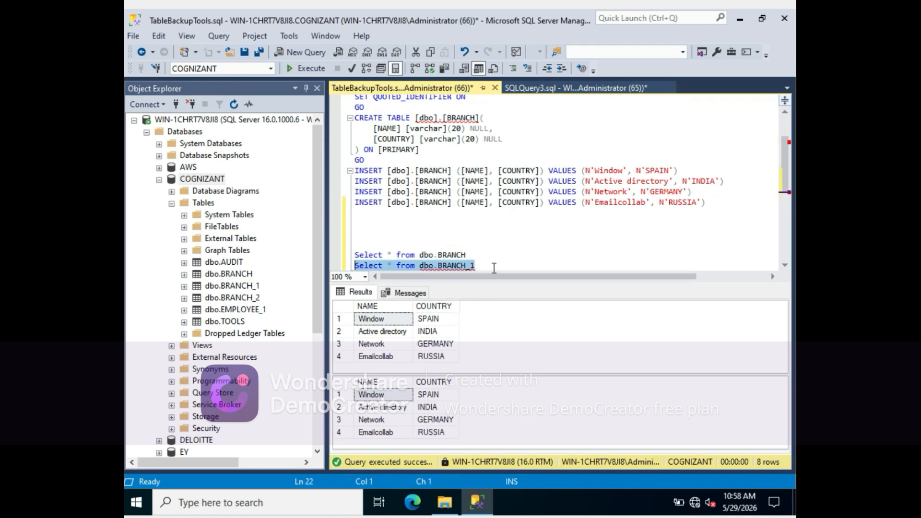
{"action": "key", "text": "Return"}
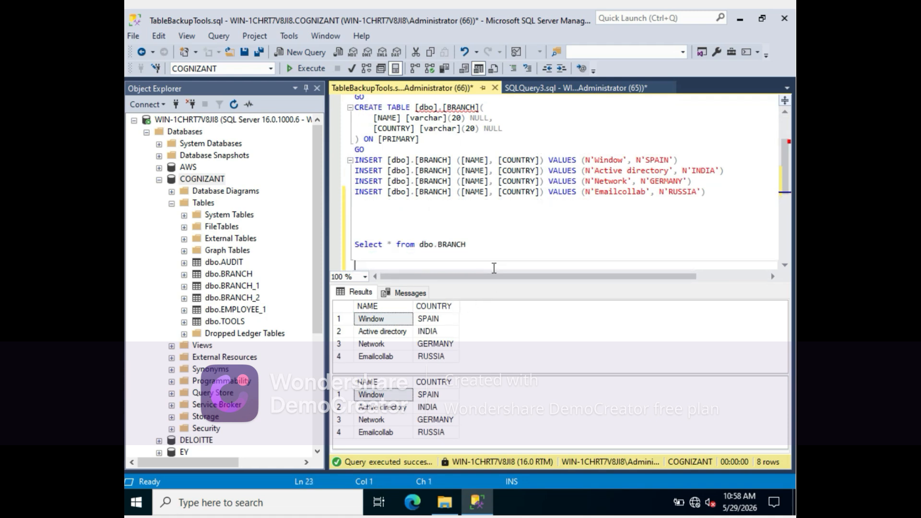
{"action": "key", "text": "ctrl+z"}
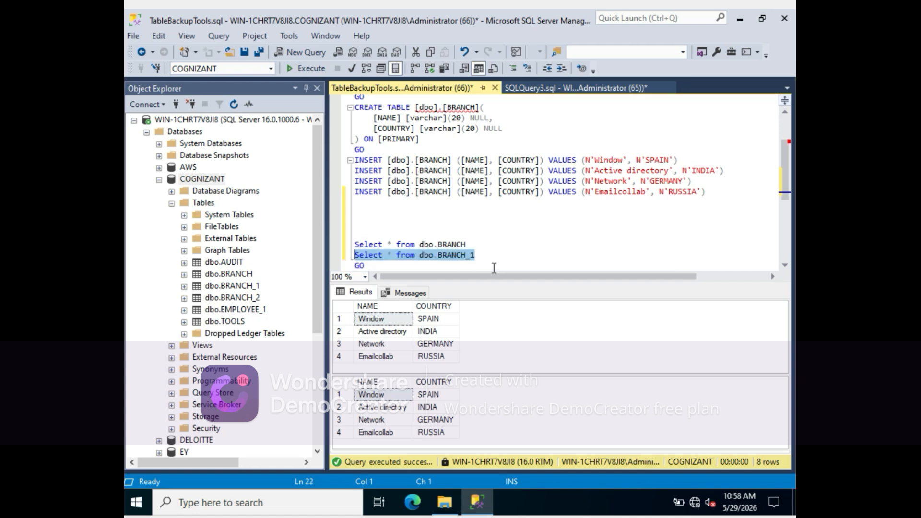
Duplicate the dbo.BRANCH_1 select query on the following line and change the copy's table name to dbo.BRANCH_2.
{"action": "left_click", "coordinate": [487, 258]}
{"action": "key", "text": "Return"}
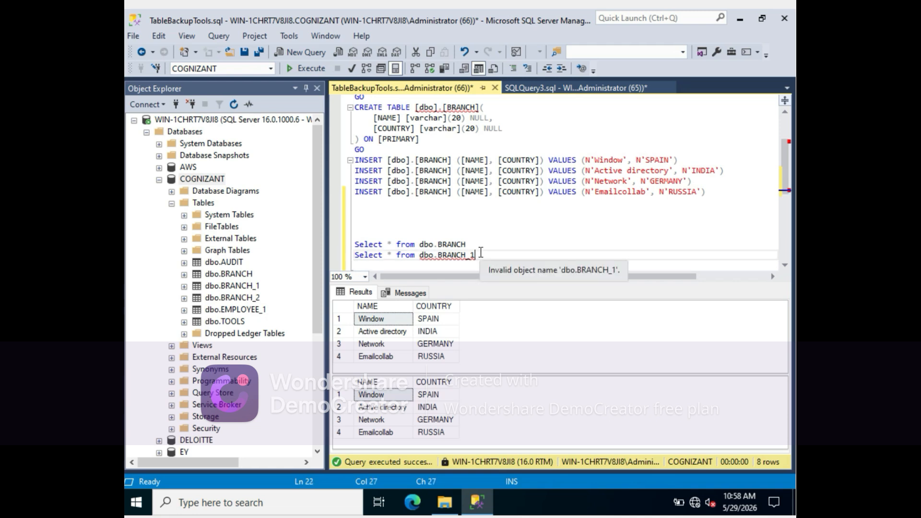
{"action": "left_click_drag", "start_coordinate": [486, 257], "coordinate": [364, 259]}
{"action": "key", "text": "ctrl+c"}
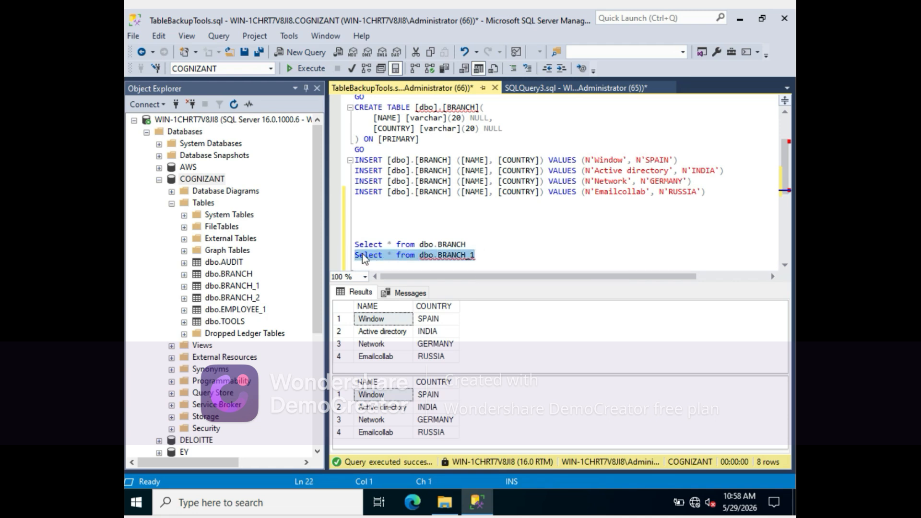
{"action": "left_click", "coordinate": [480, 254]}
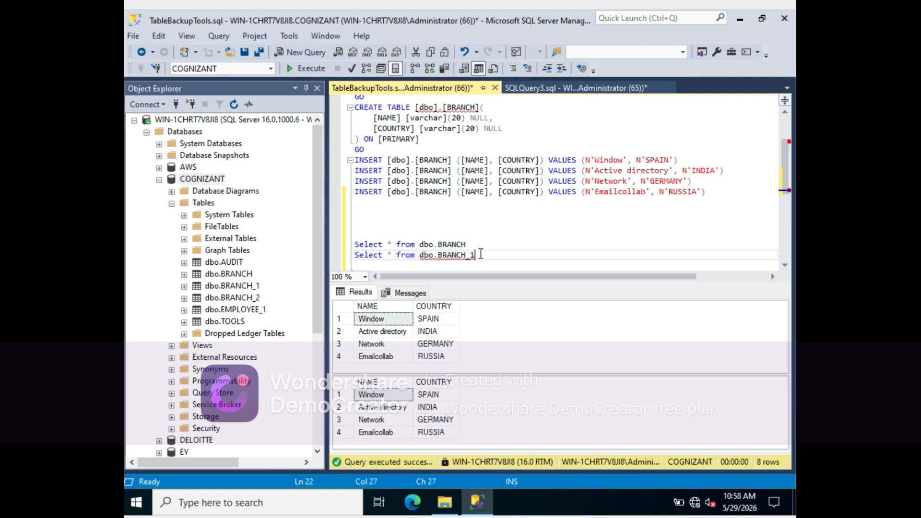
{"action": "key", "text": "Return"}
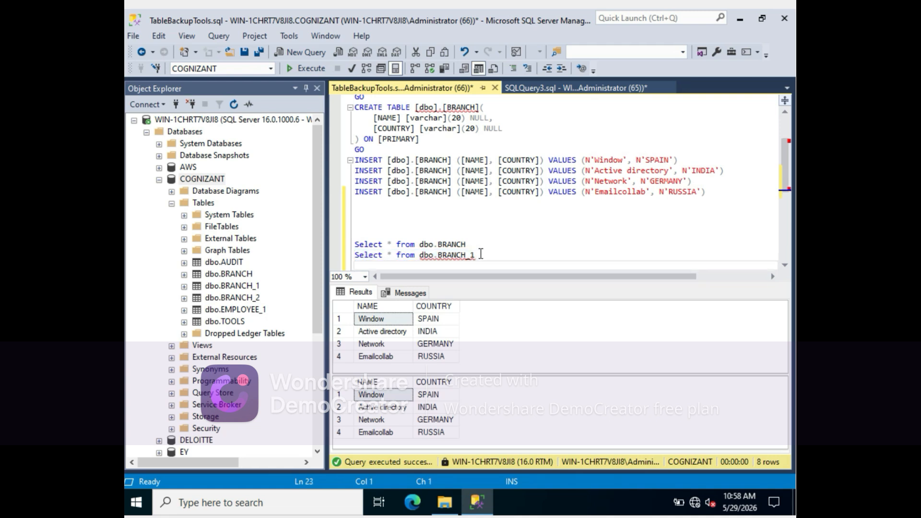
{"action": "key", "text": "ctrl+v"}
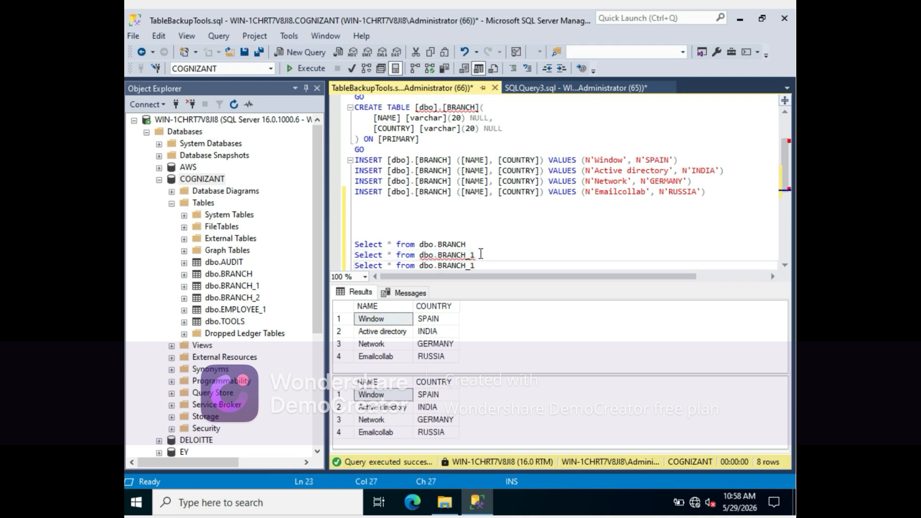
{"action": "key", "text": "BackSpace"}
{"action": "type", "text": "2"}
Run the dbo.BRANCH_2 select query alone, and run all three select queries together to compare the rows of the original and backup tables.
{"action": "key", "text": "shift+Home"}
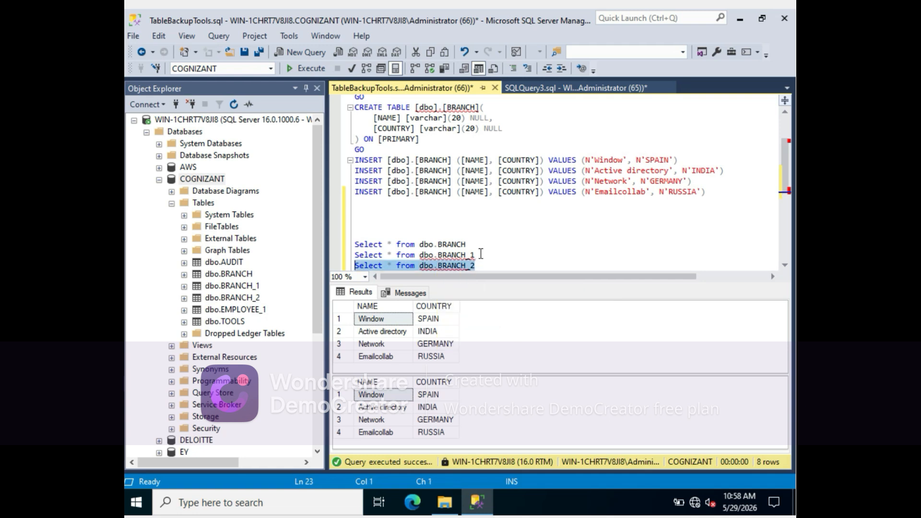
{"action": "left_click", "coordinate": [306, 70]}
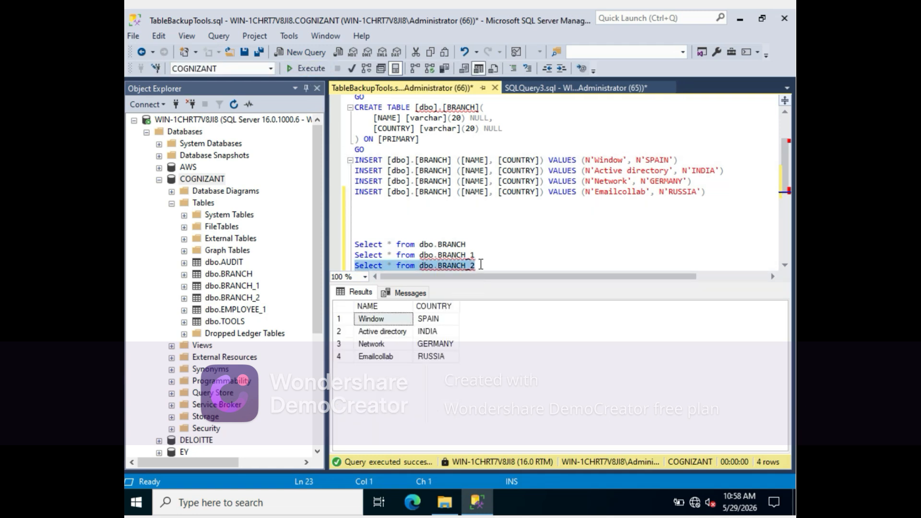
{"action": "left_click_drag", "start_coordinate": [478, 269], "coordinate": [355, 247]}
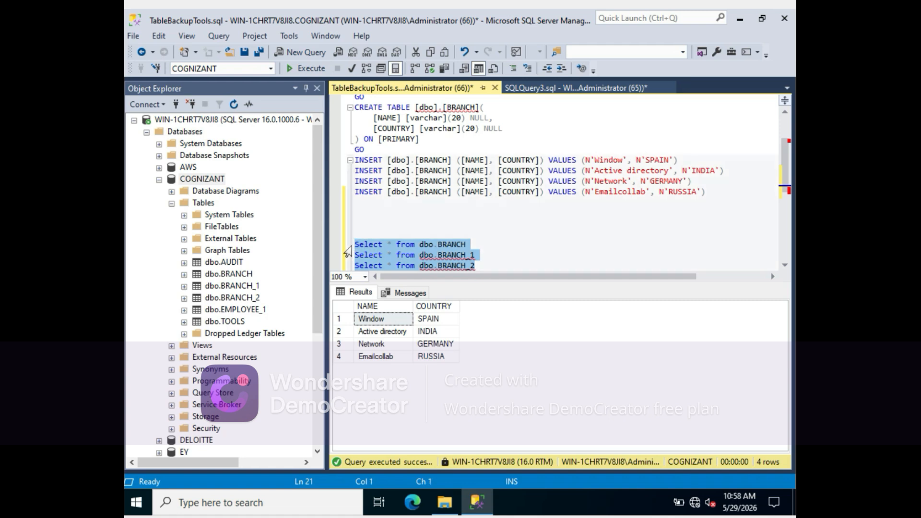
{"action": "left_click", "coordinate": [306, 69]}
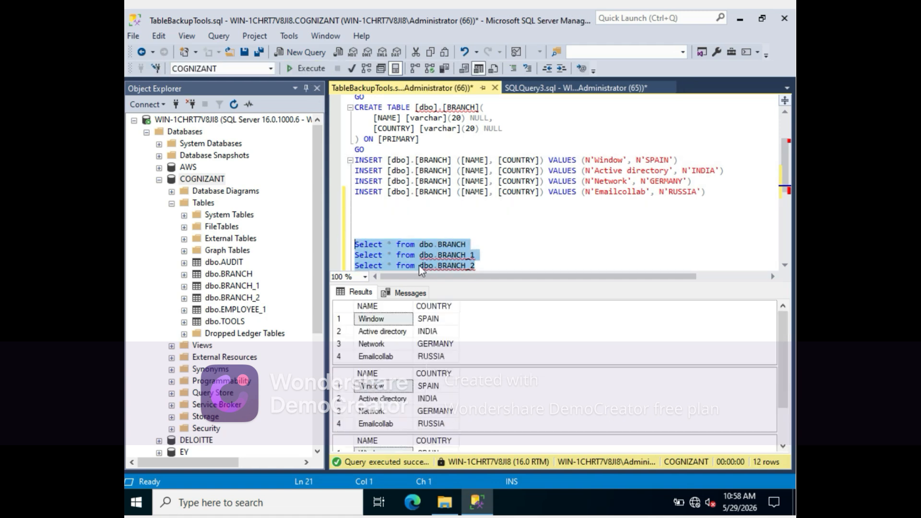
{"action": "scroll", "coordinate": [493, 385], "scroll_direction": "down", "scroll_amount": 1}
{"action": "scroll", "coordinate": [493, 385], "scroll_direction": "down", "scroll_amount": 1}
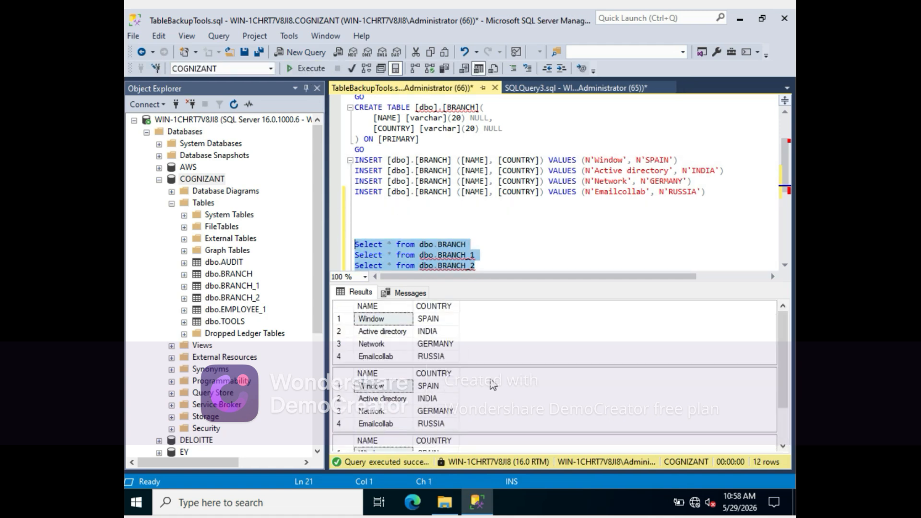